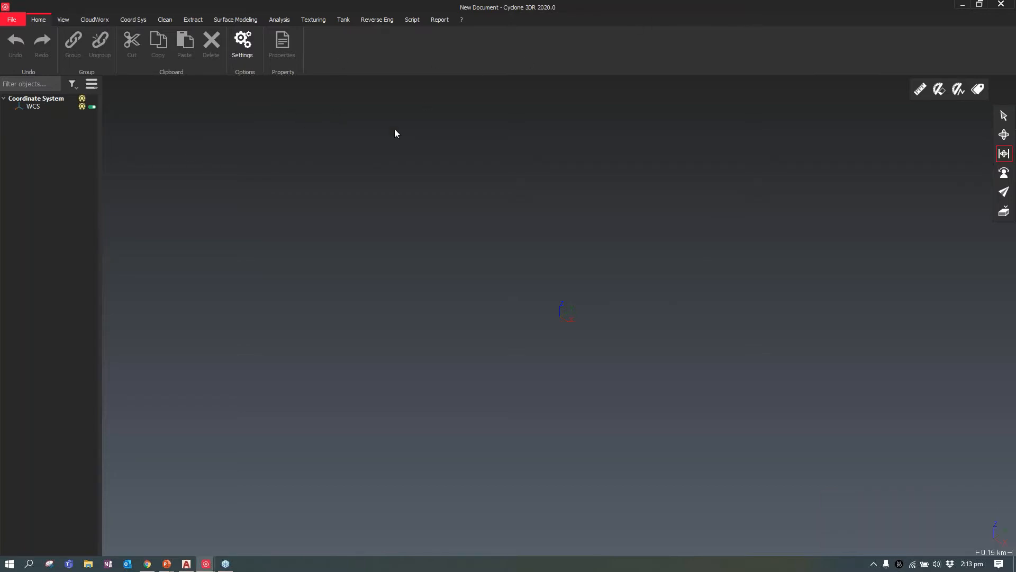
Start opening an LGS project and check that BLK360_06022020 - TUGU NEGARA MY_2.lgs is the point source
click(84, 21)
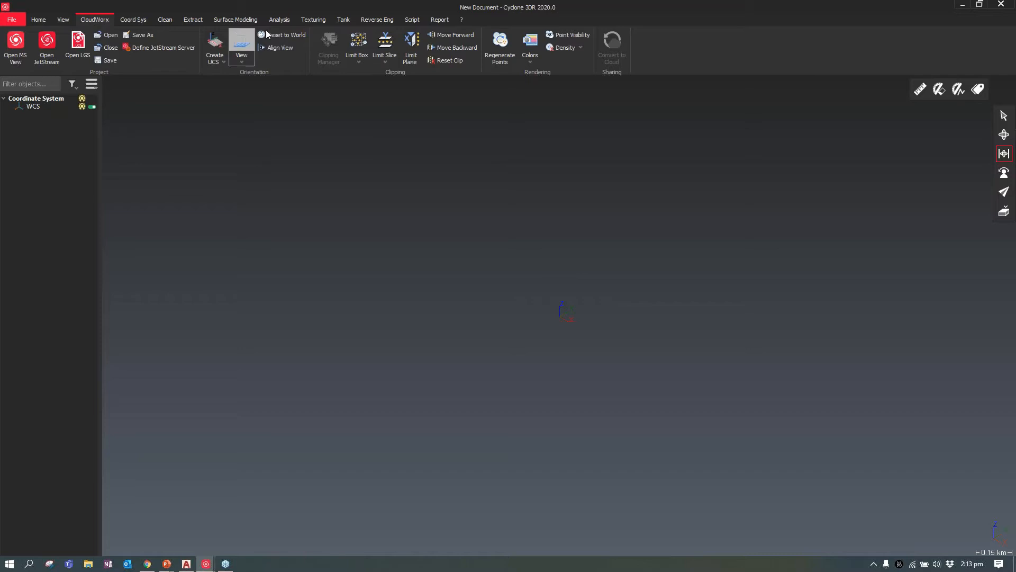
click(78, 47)
click(116, 90)
drag(544, 219, 554, 222)
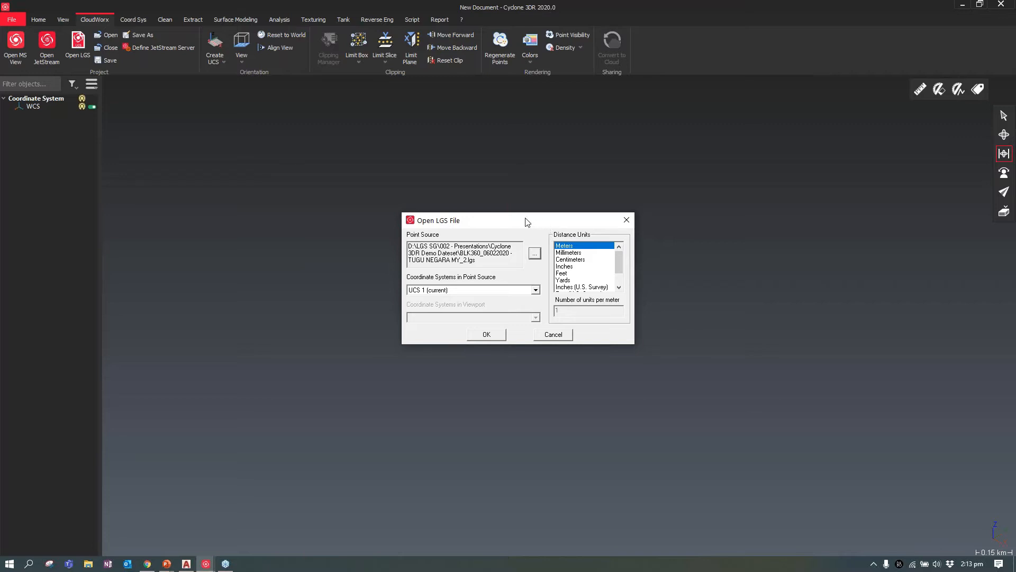
click(535, 255)
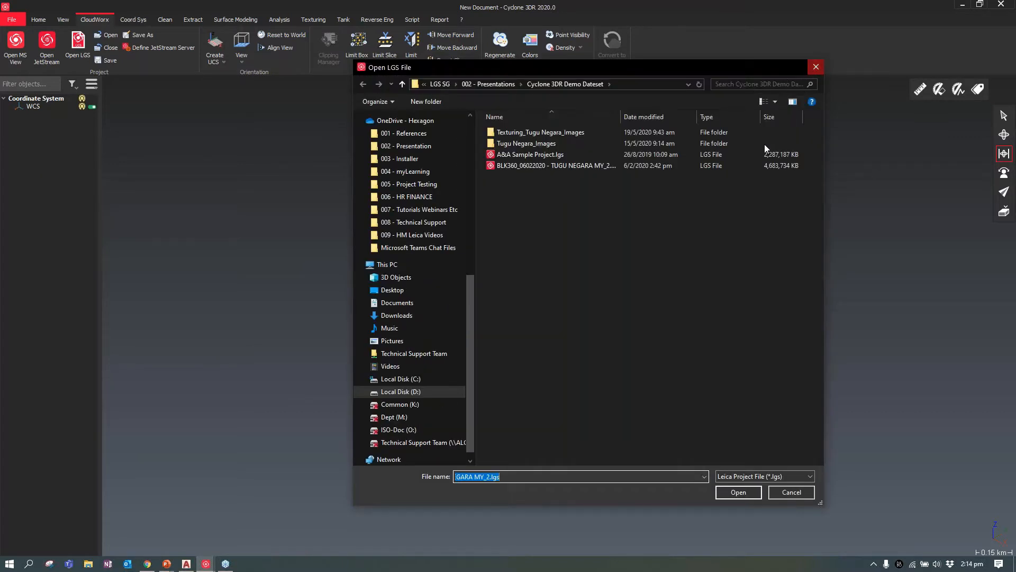
click(555, 167)
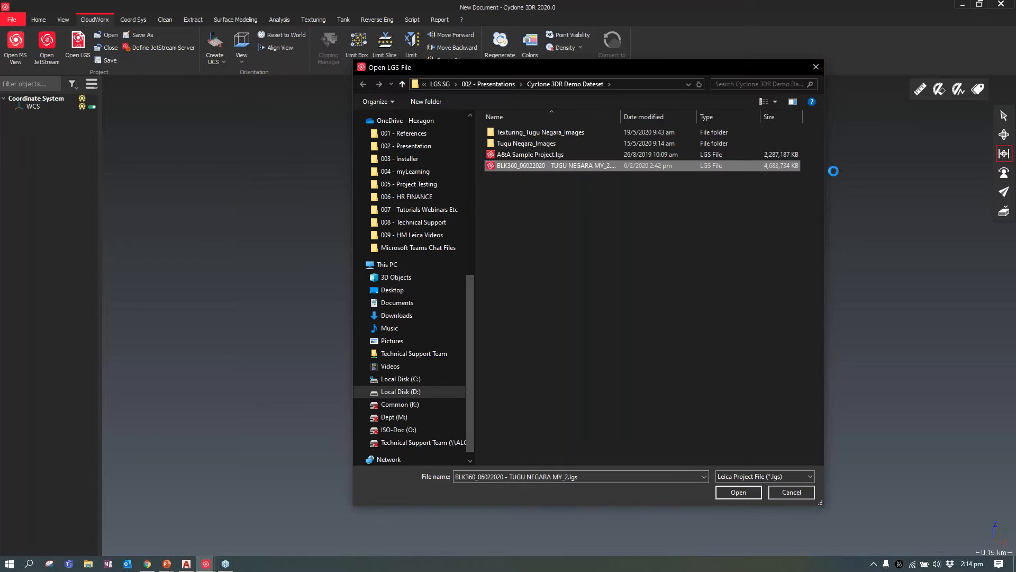
click(818, 65)
Set the point source's coordinate system to World (Identity) and load the LGS point cloud in meters
click(535, 290)
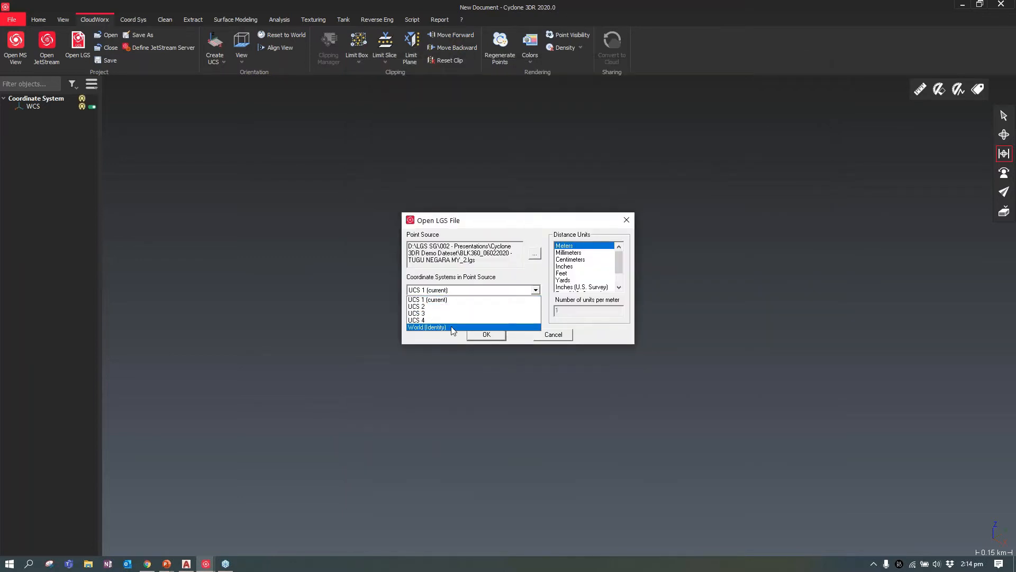
click(442, 327)
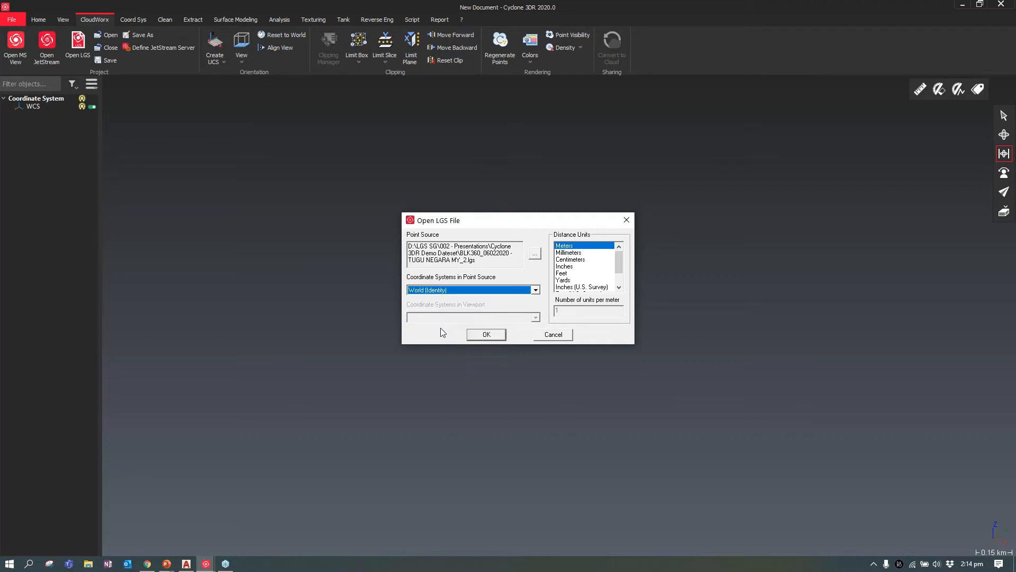
click(501, 335)
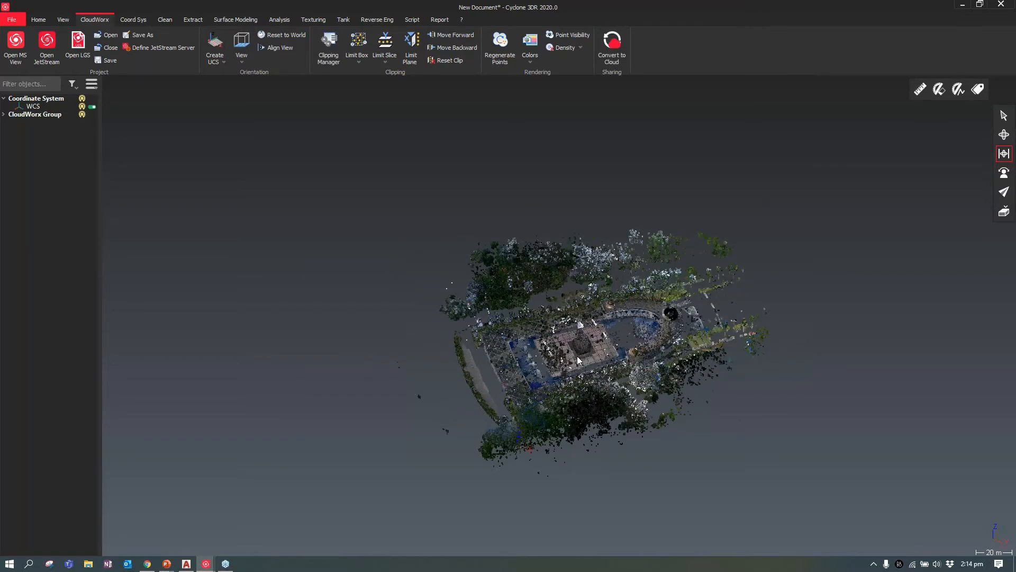
Examine the monument and its paved surroundings in the point cloud, ending with a top view of the pedestal
scroll(577, 356, up, 5)
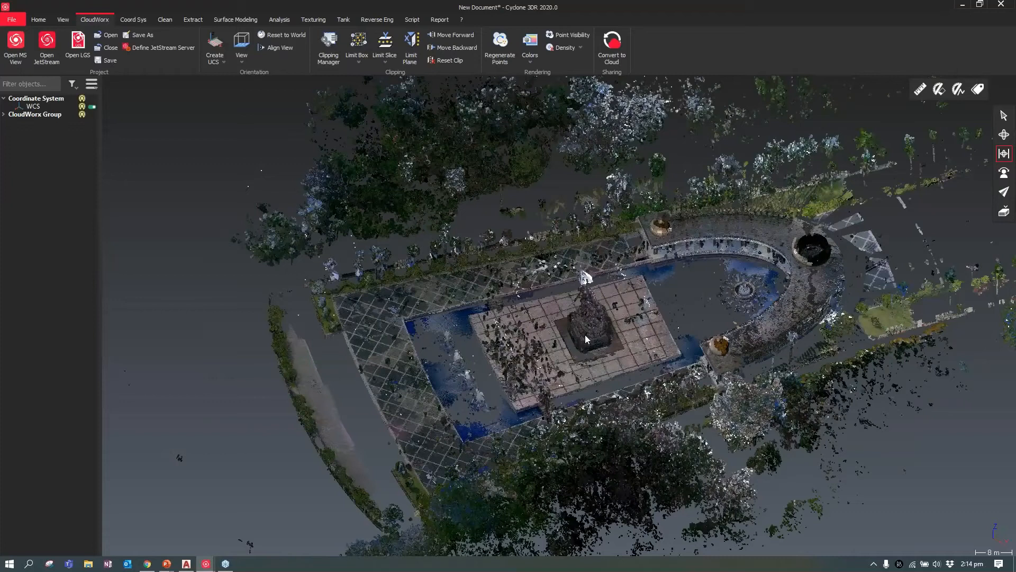
scroll(585, 339, up, 3)
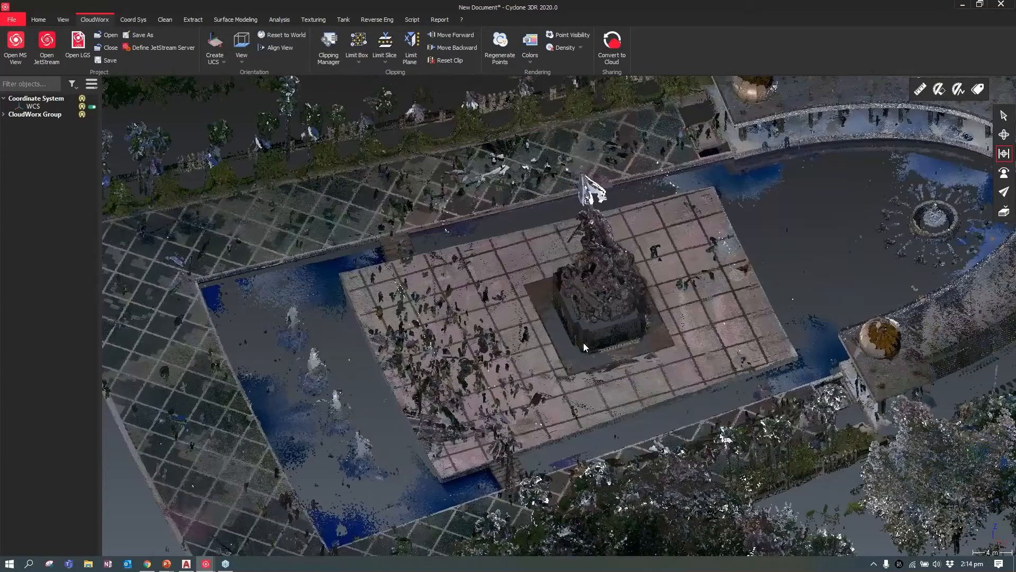
drag(583, 342, 644, 285)
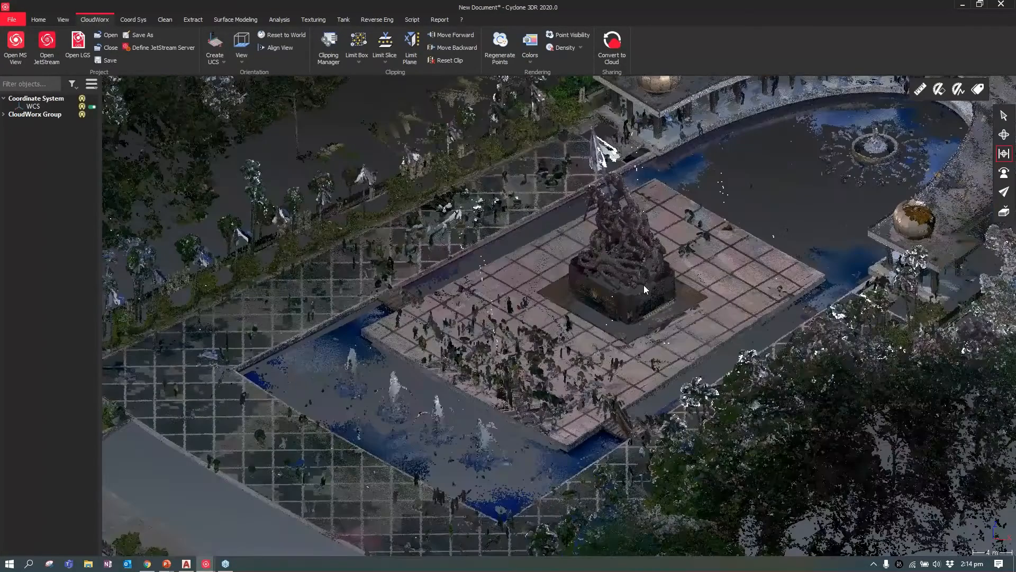
scroll(619, 299, up, 5)
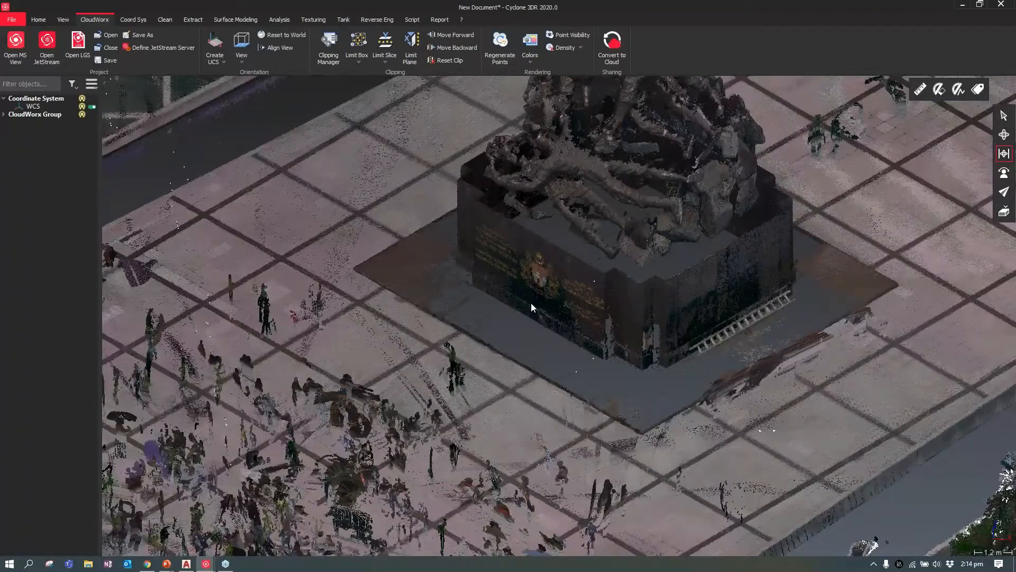
click(1005, 212)
scroll(501, 257, up, 6)
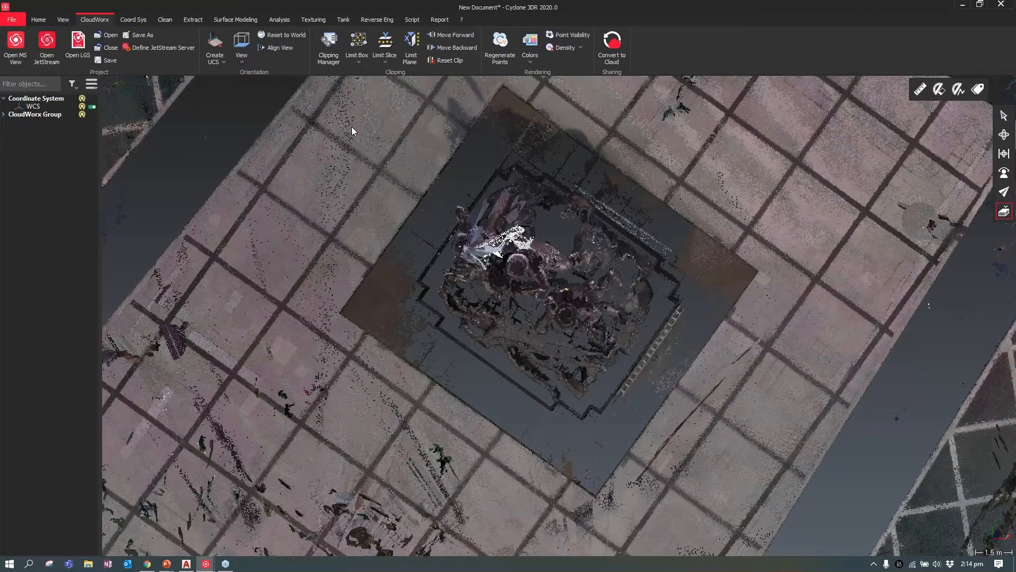
Create a 2 Points UCS along one edge of the square around the pedestal, with nearest 3D projection off and points picked at adjacent corners
click(224, 60)
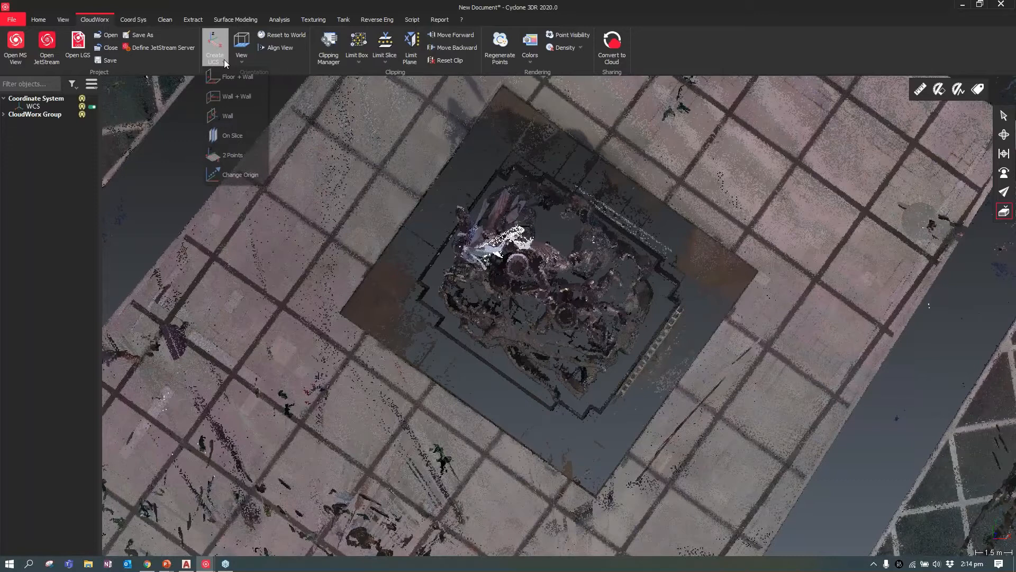
click(231, 156)
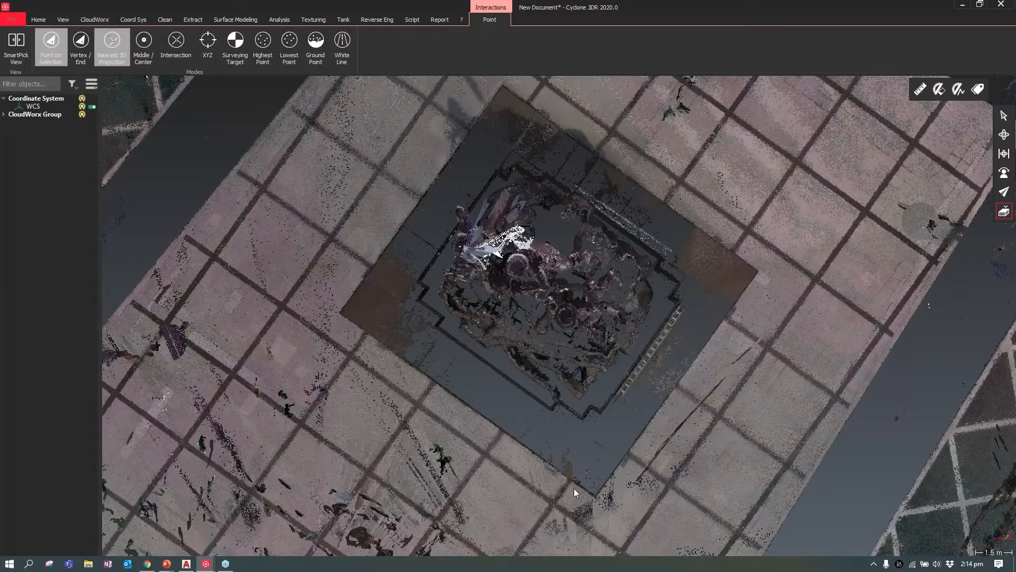
scroll(581, 487, up, 11)
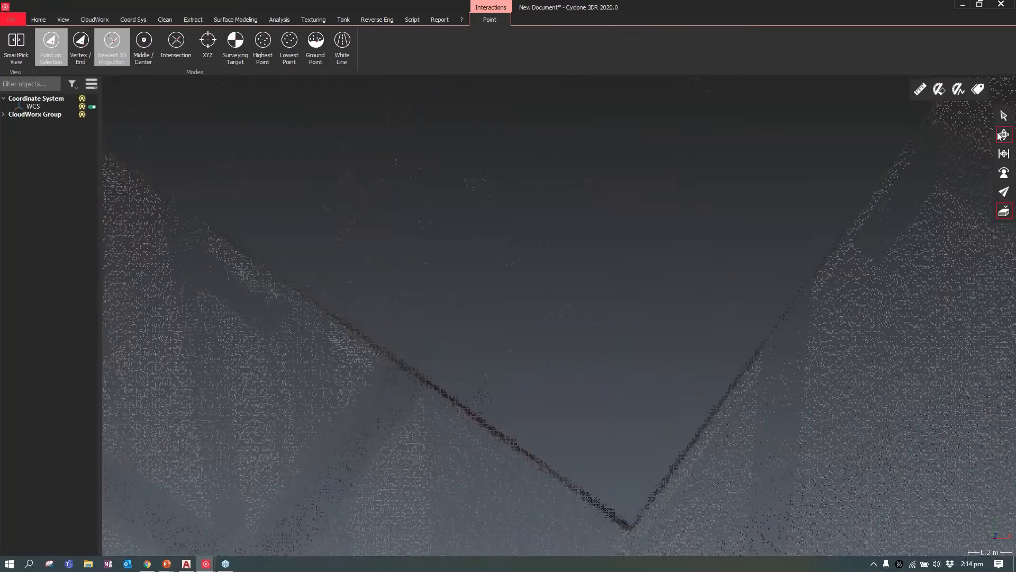
click(111, 45)
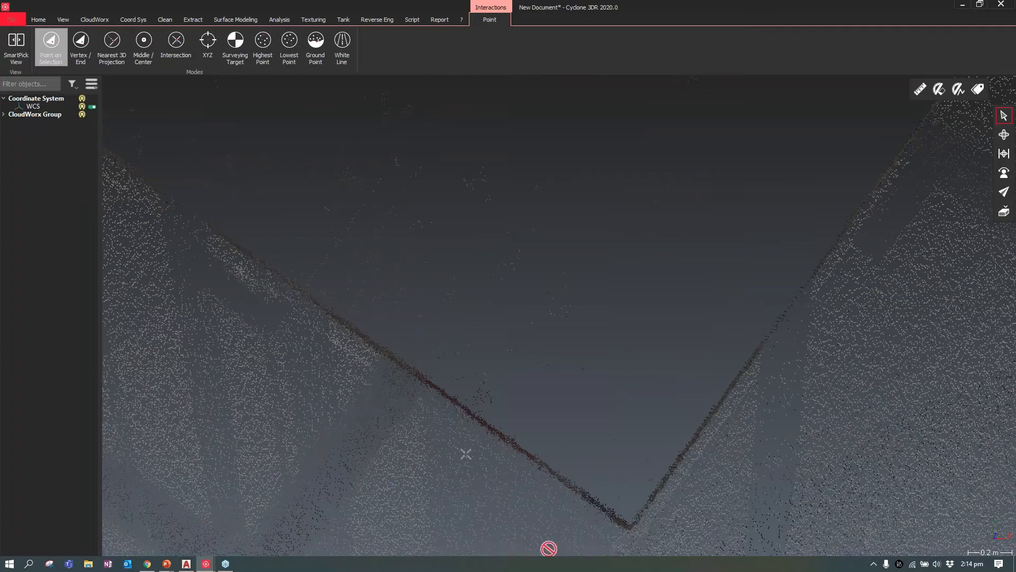
scroll(442, 421, down, 1)
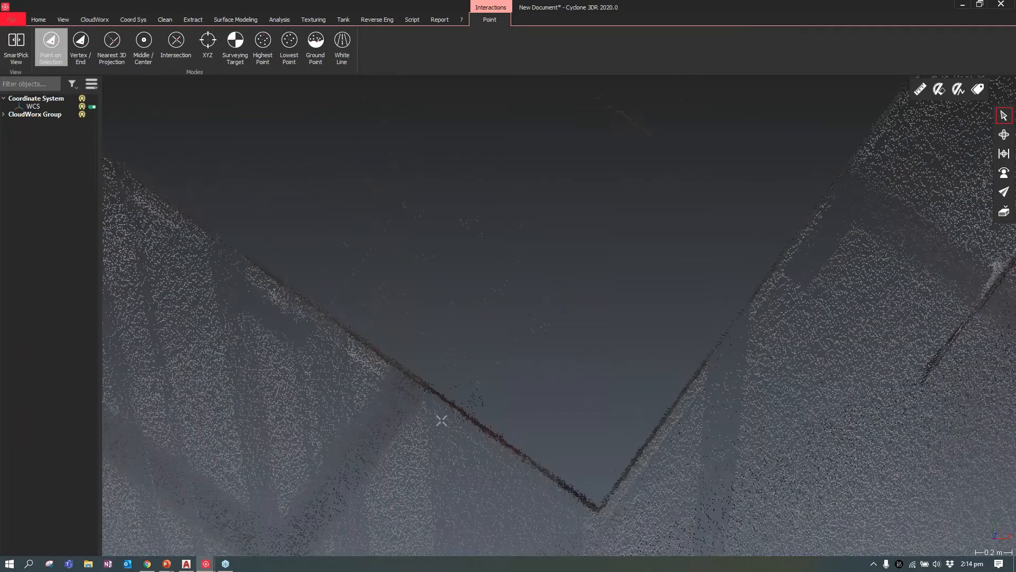
scroll(442, 421, down, 5)
middle_drag(649, 143, 461, 354)
scroll(461, 354, up, 1)
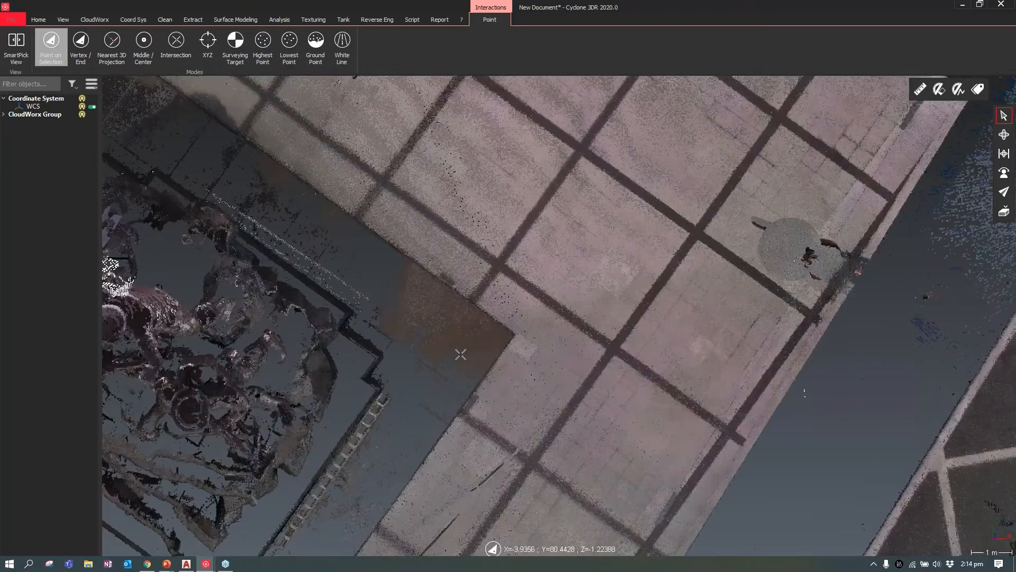
scroll(490, 348, up, 3)
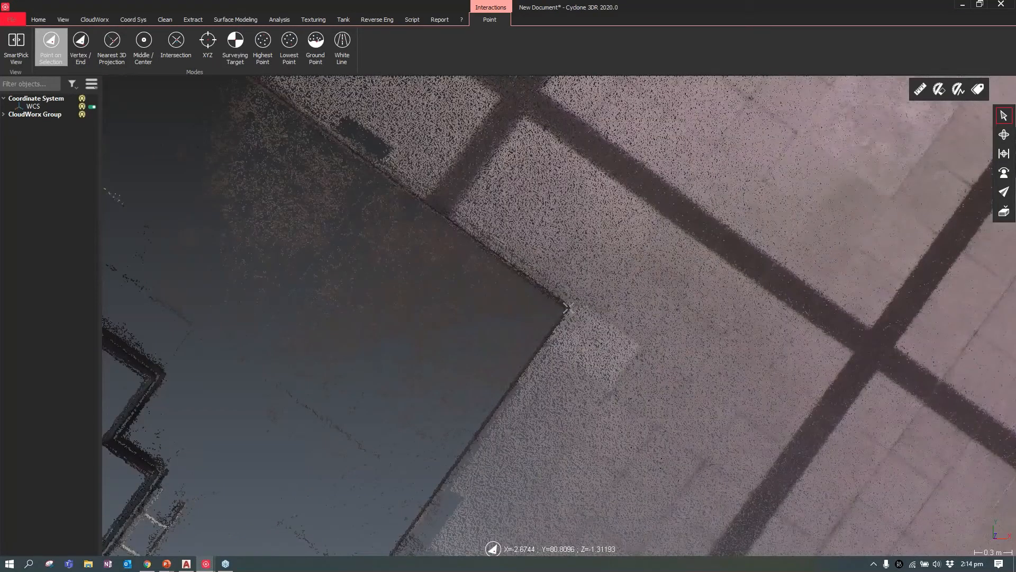
click(569, 307)
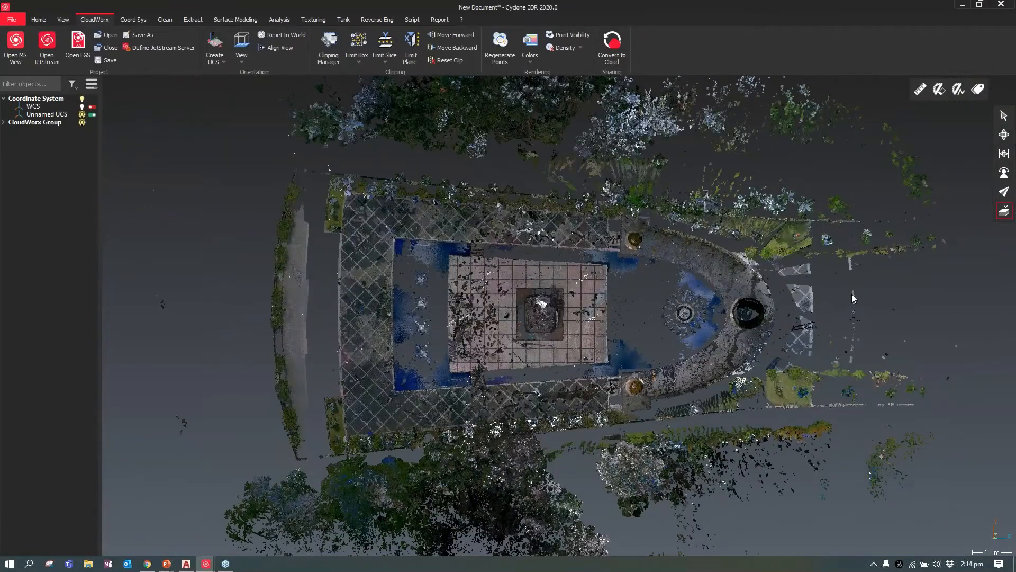
Create a three-point limit box around the monument, picking corners of the square base that surrounds the pedestal
scroll(532, 325, up, 5)
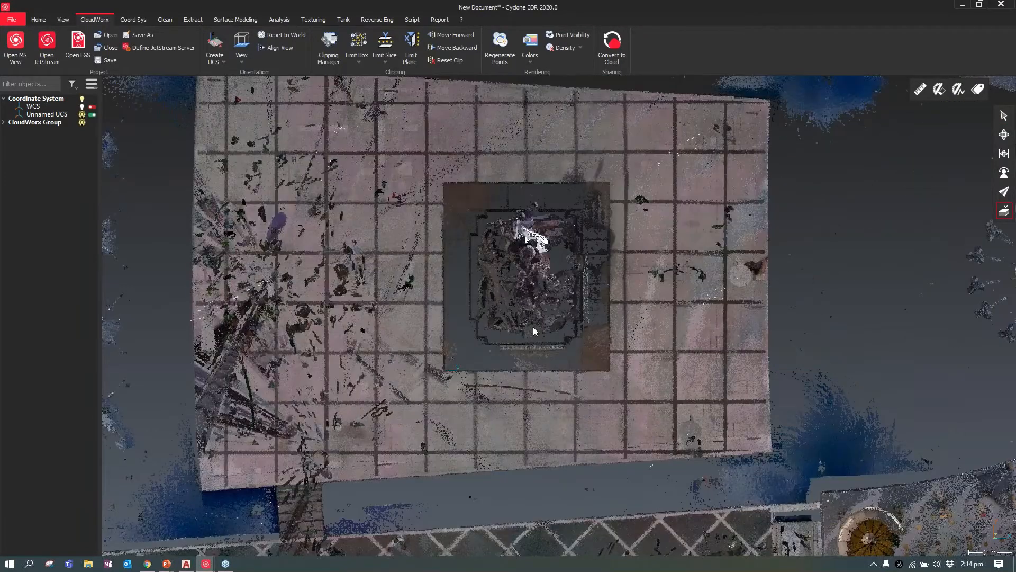
scroll(532, 328, up, 1)
click(1004, 153)
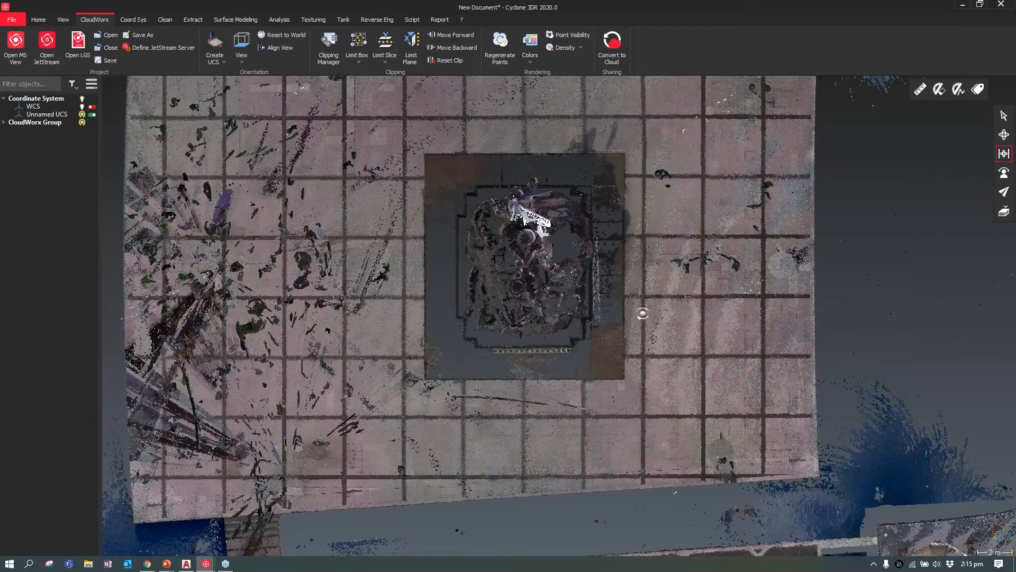
drag(643, 313, 521, 284)
scroll(522, 284, up, 4)
scroll(522, 285, down, 2)
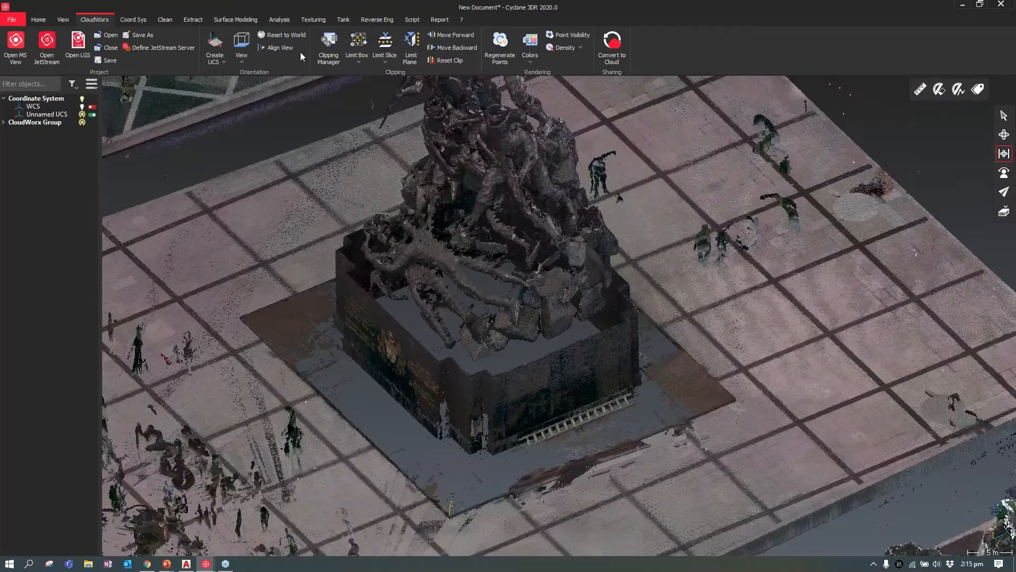
click(358, 45)
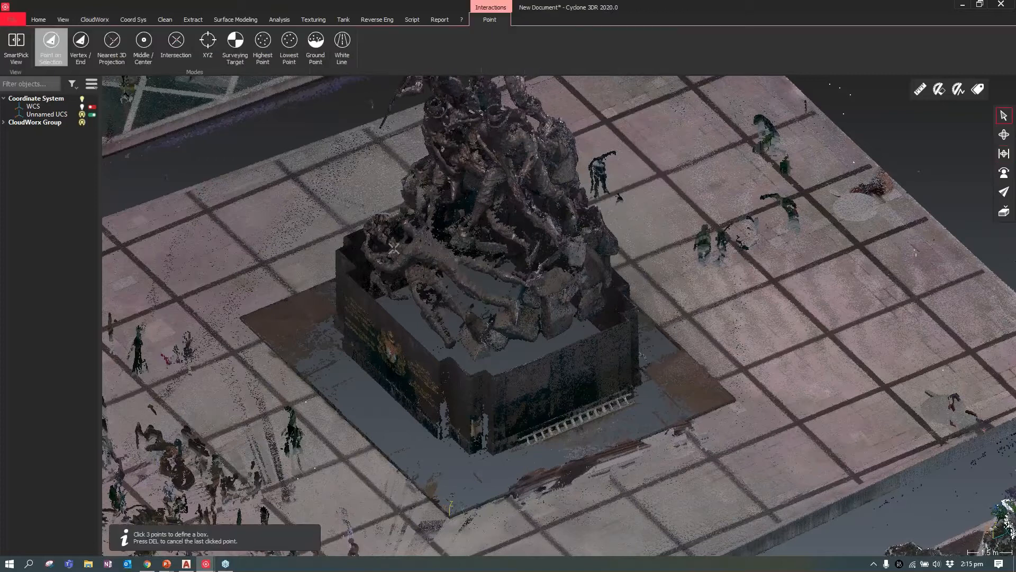
click(240, 320)
click(740, 402)
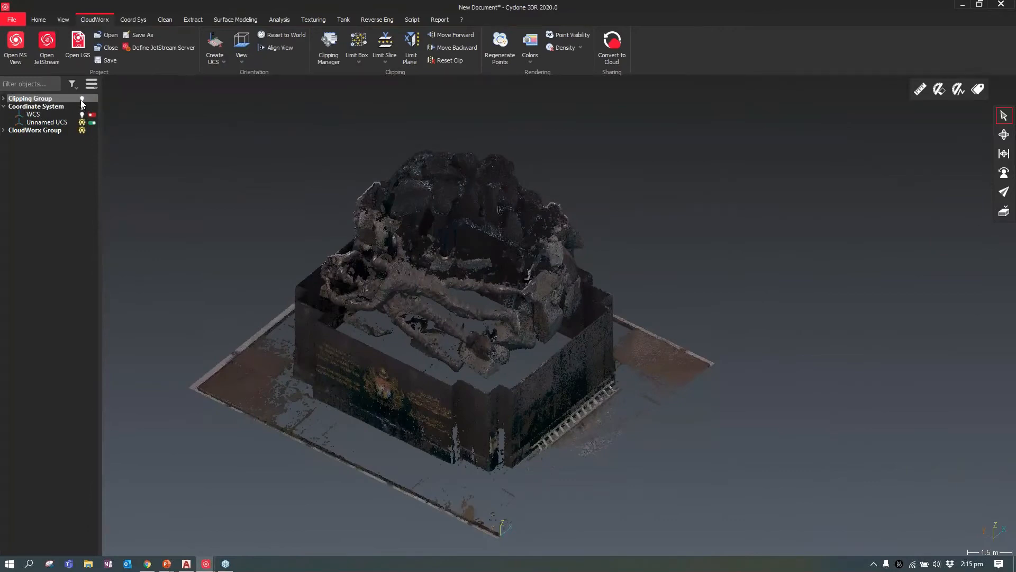
Show the clipping group, select the limit box and adjust its x faces to about -0.11 m and 11.65 m
click(81, 98)
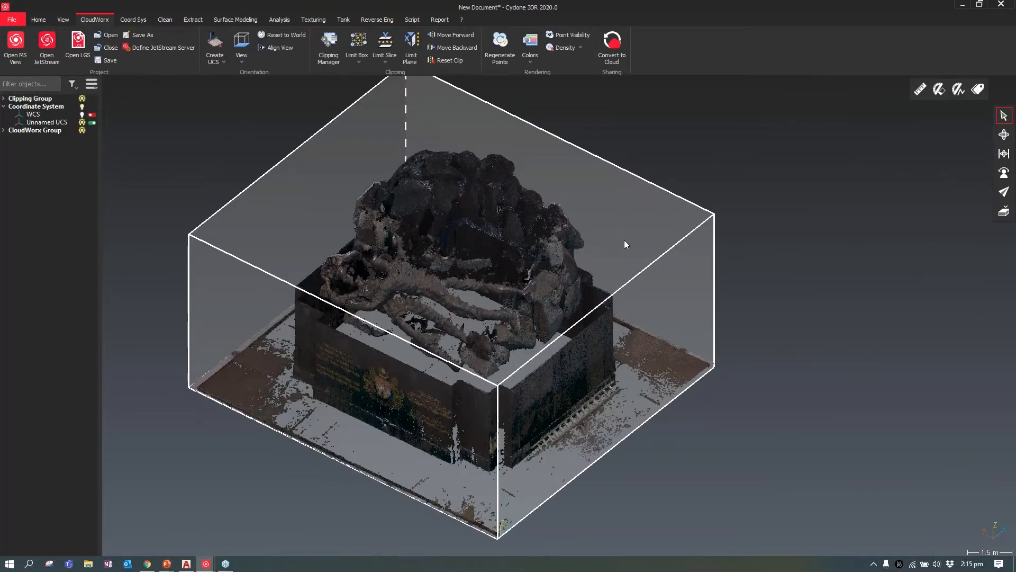
click(607, 250)
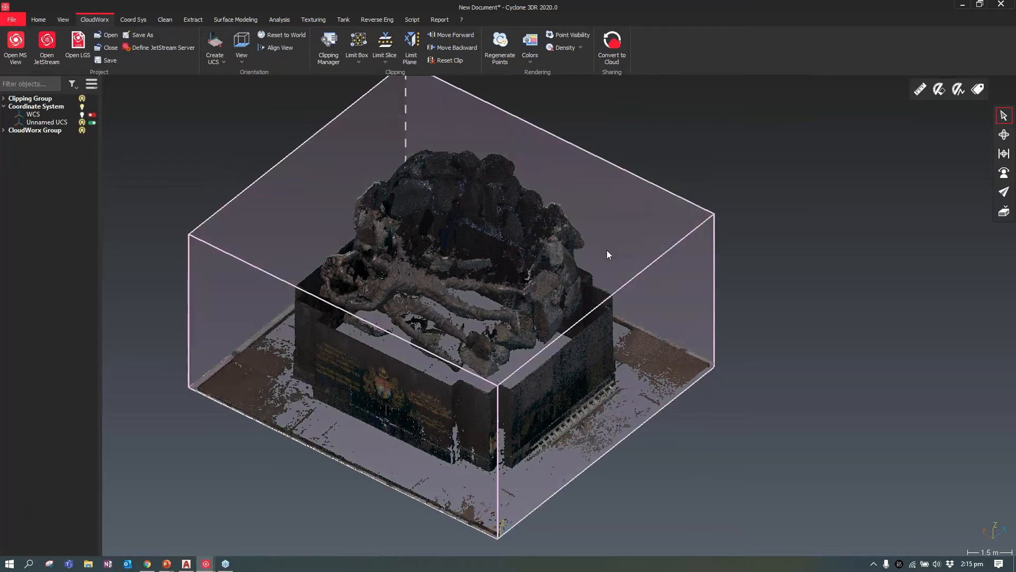
middle_drag(594, 434, 575, 389)
middle_drag(565, 307, 581, 279)
scroll(265, 323, down, 3)
middle_drag(555, 311, 581, 268)
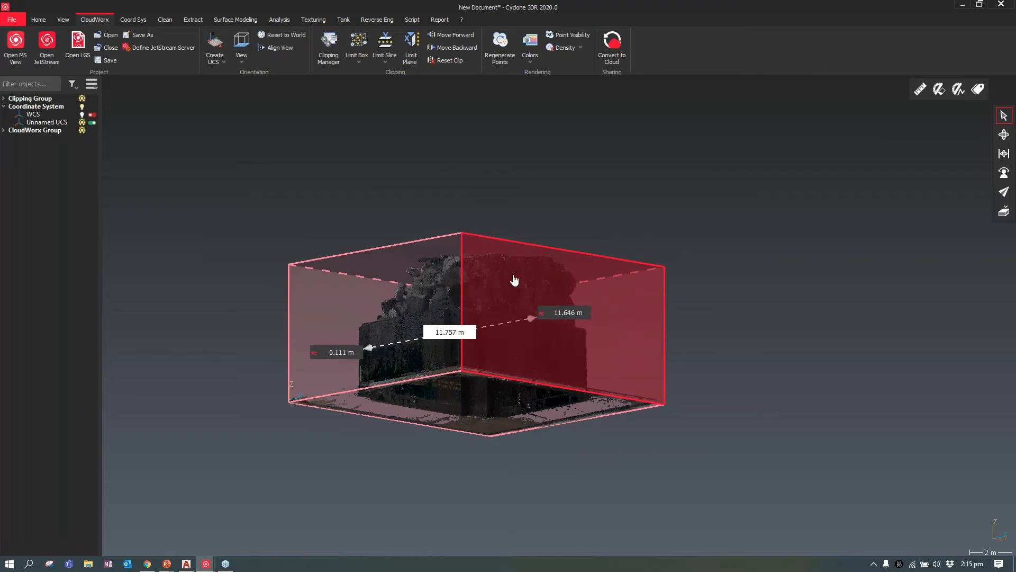
Adjust the limit box's y faces to about 0.05 m and 11.62 m
middle_drag(517, 346, 603, 279)
drag(604, 247, 555, 277)
scroll(567, 274, down, 2)
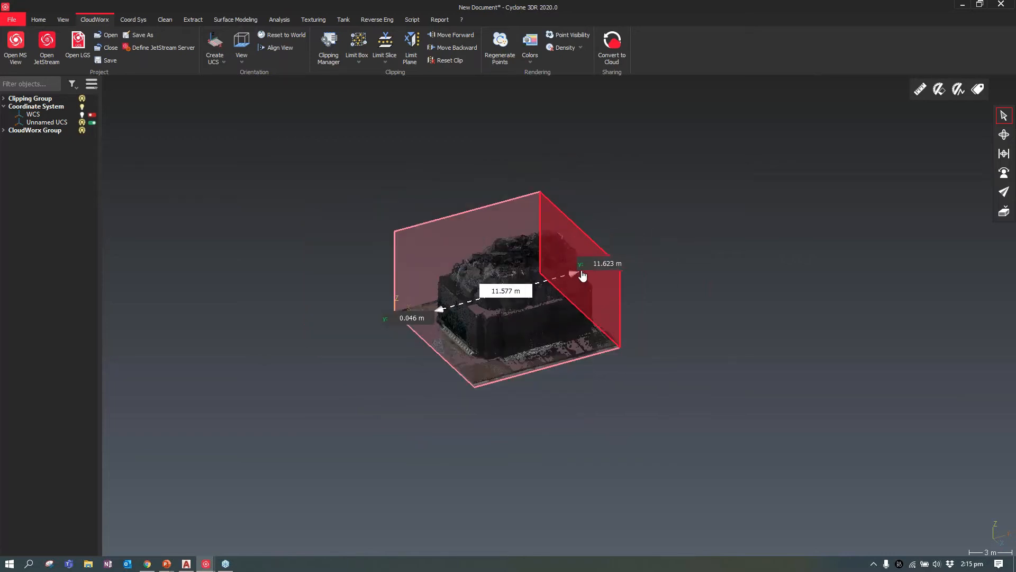
scroll(588, 264, up, 1)
scroll(589, 269, up, 3)
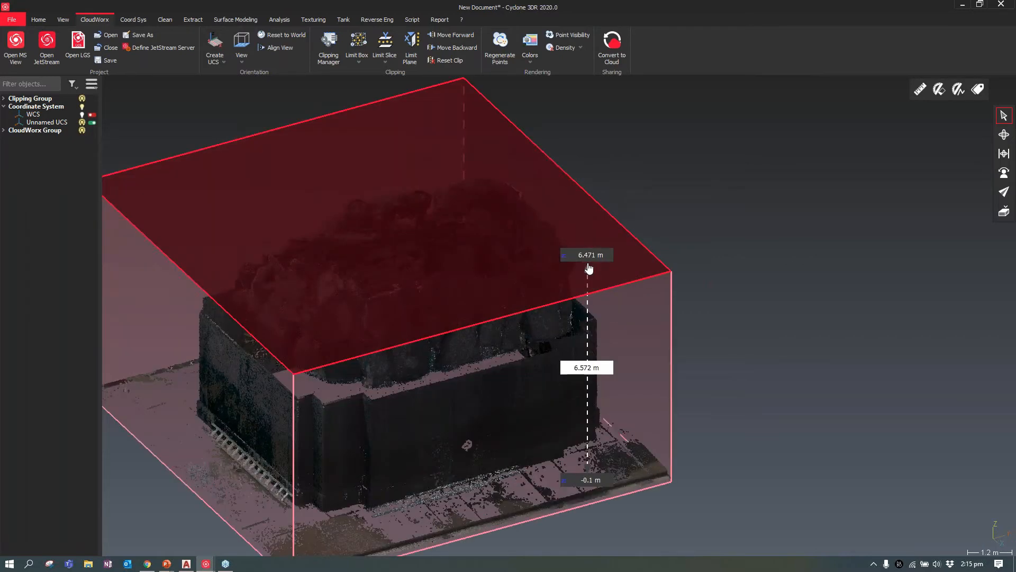
Move the limit box's minimum x face to about 2.43 m and lower its top face to about 3.67 m
drag(389, 218, 399, 225)
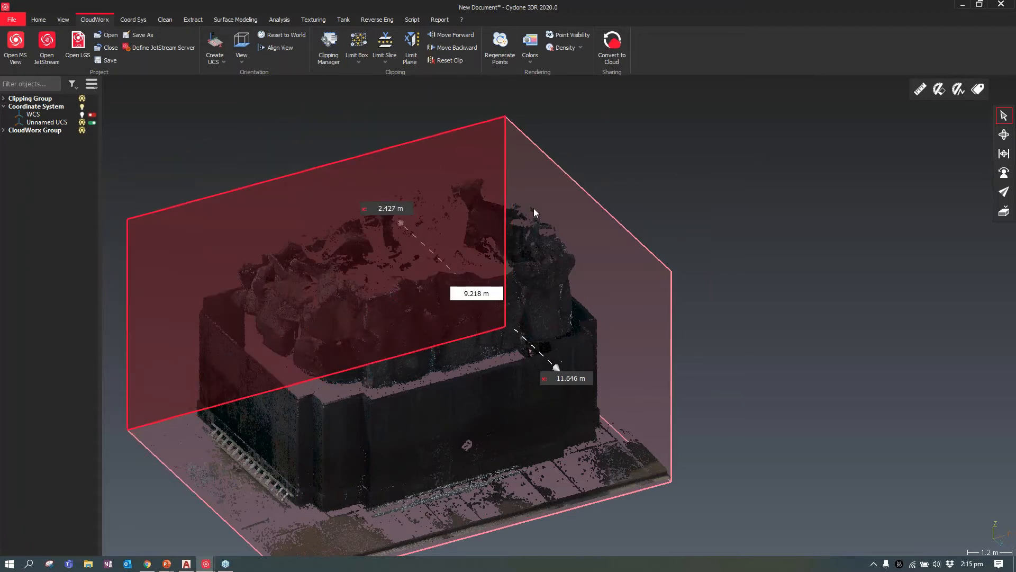
scroll(544, 206, down, 2)
drag(526, 227, 527, 289)
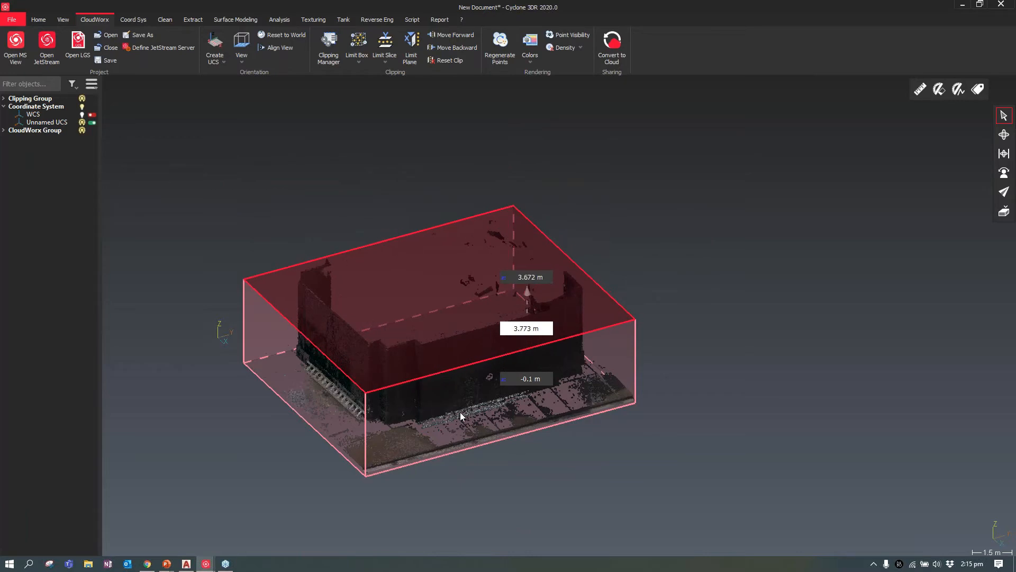
Raise the limit box's bottom face above the ground and move its minimum x face to about 0.95 m to isolate the pedestal walls
drag(462, 407, 462, 395)
middle_drag(485, 345, 477, 450)
click(412, 405)
drag(411, 404, 401, 413)
click(679, 424)
middle_drag(679, 420, 916, 320)
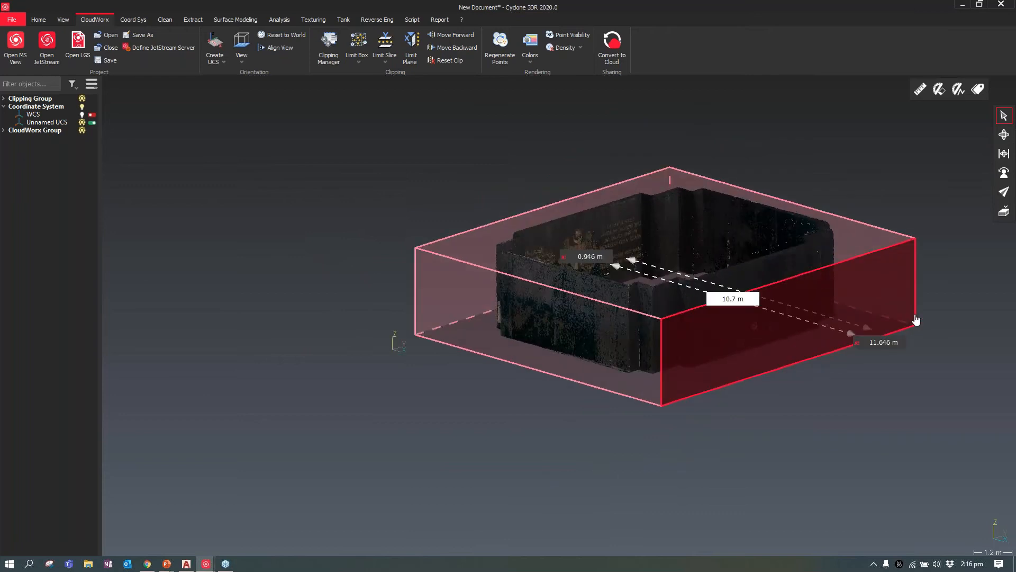
scroll(916, 320, up, 5)
scroll(784, 378, down, 1)
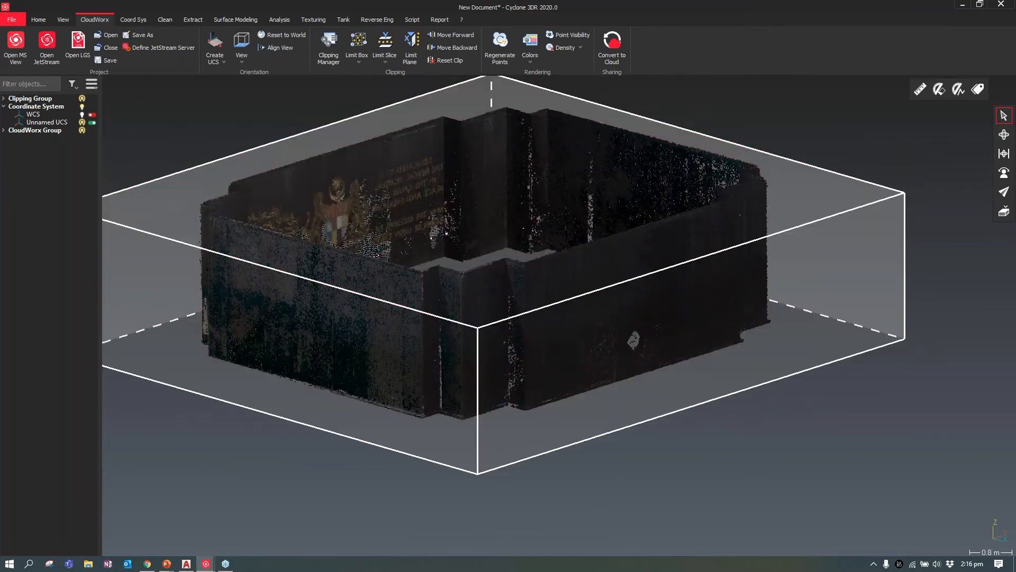
Hide the clipping group so the isolated pedestal walls show without the limit box
click(83, 99)
scroll(602, 382, down, 3)
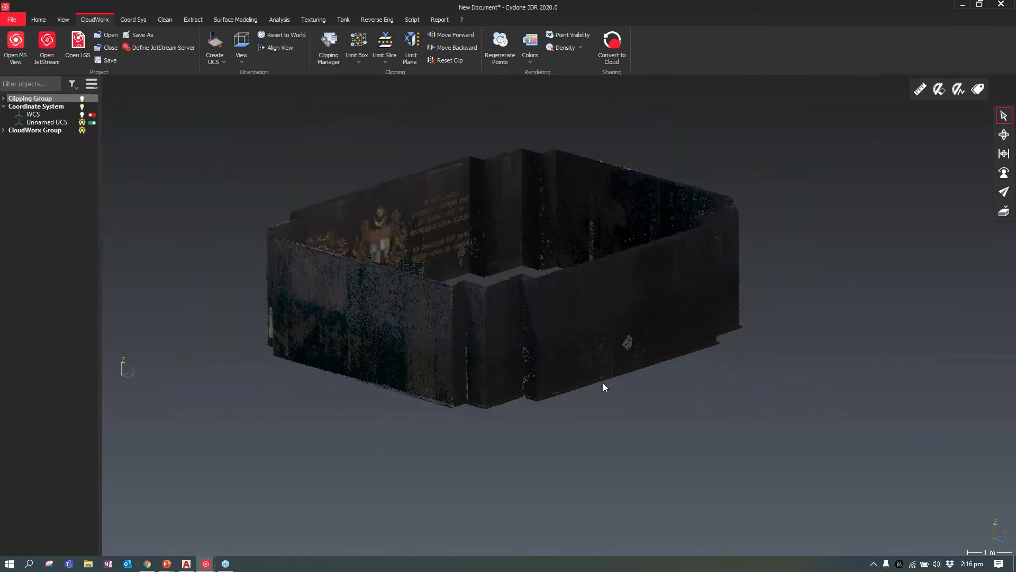
scroll(582, 316, up, 1)
middle_drag(545, 328, 489, 373)
scroll(489, 373, down, 2)
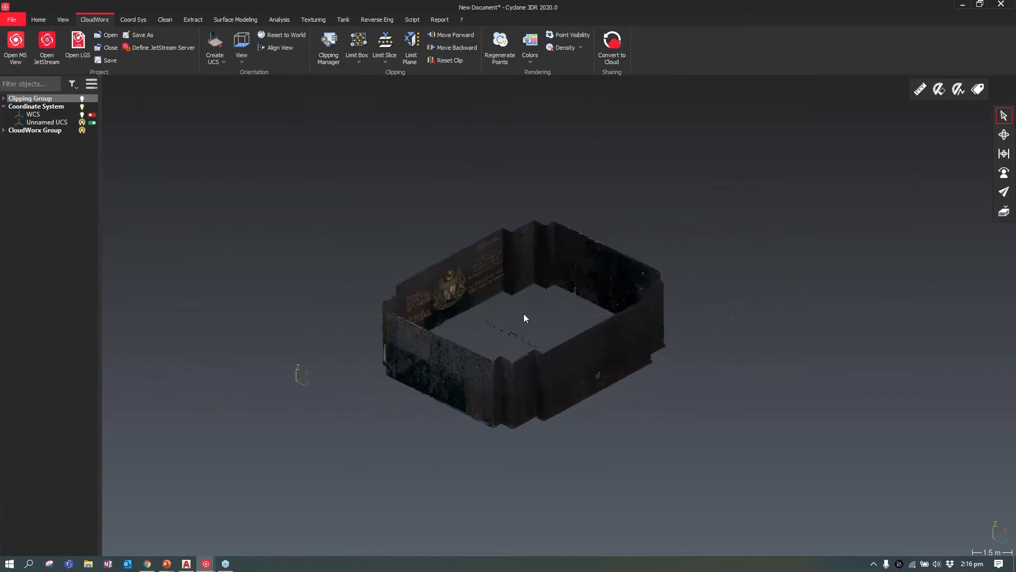
scroll(523, 313, up, 2)
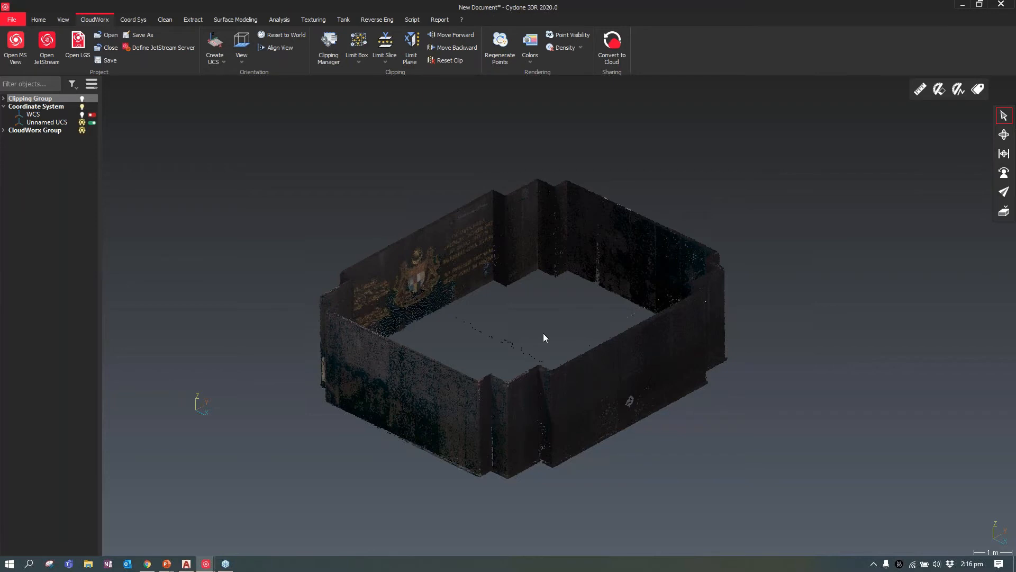
Convert the visible pedestal points to a cloud with a maximum of 10 million points and no spherical images
click(612, 48)
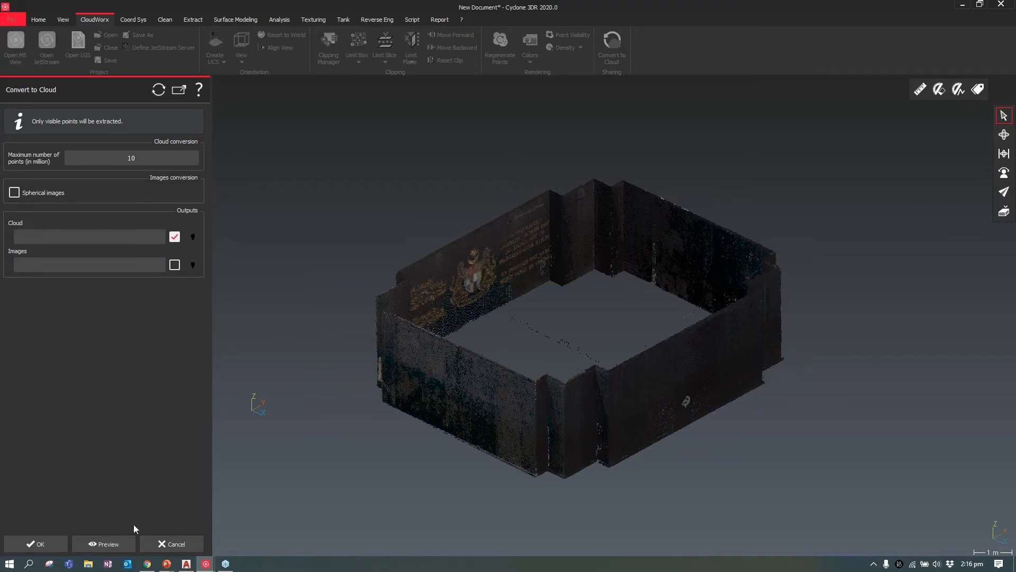
click(36, 543)
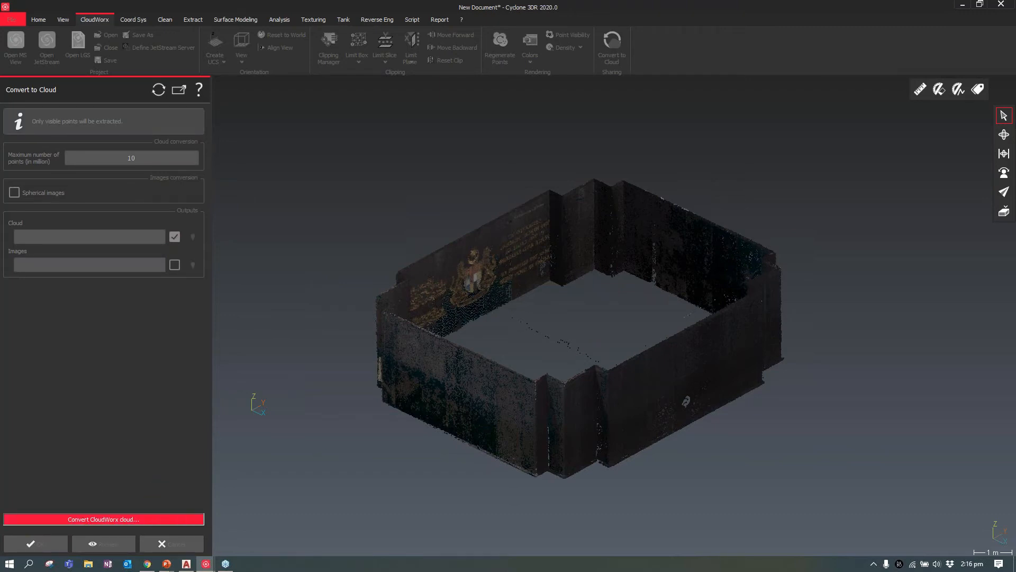
drag(418, 388, 437, 373)
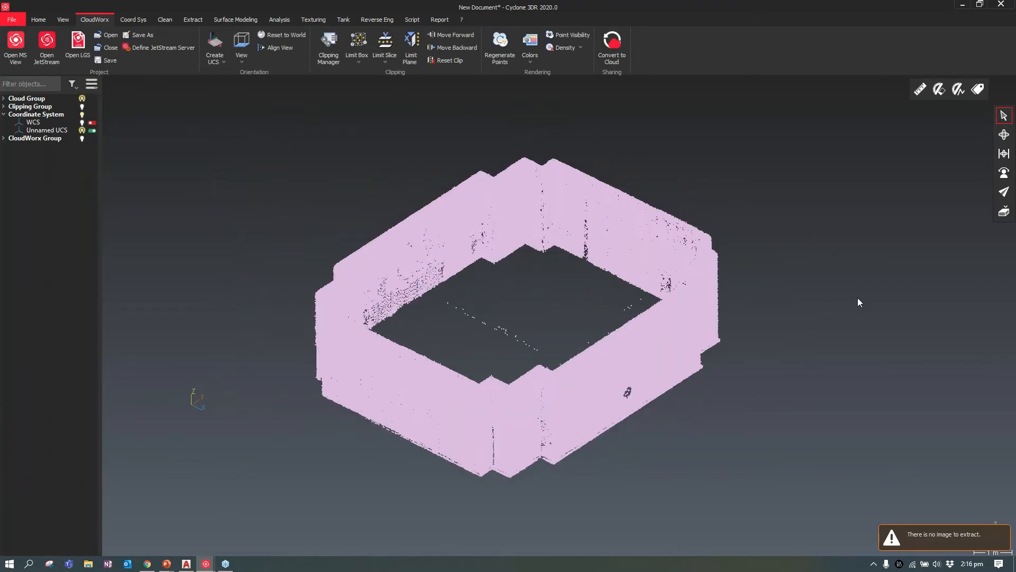
Run the Building Extractor on the converted cloud and extract the long wall with the white marking and its adjoining stepped corner faces
click(857, 298)
scroll(608, 310, up, 2)
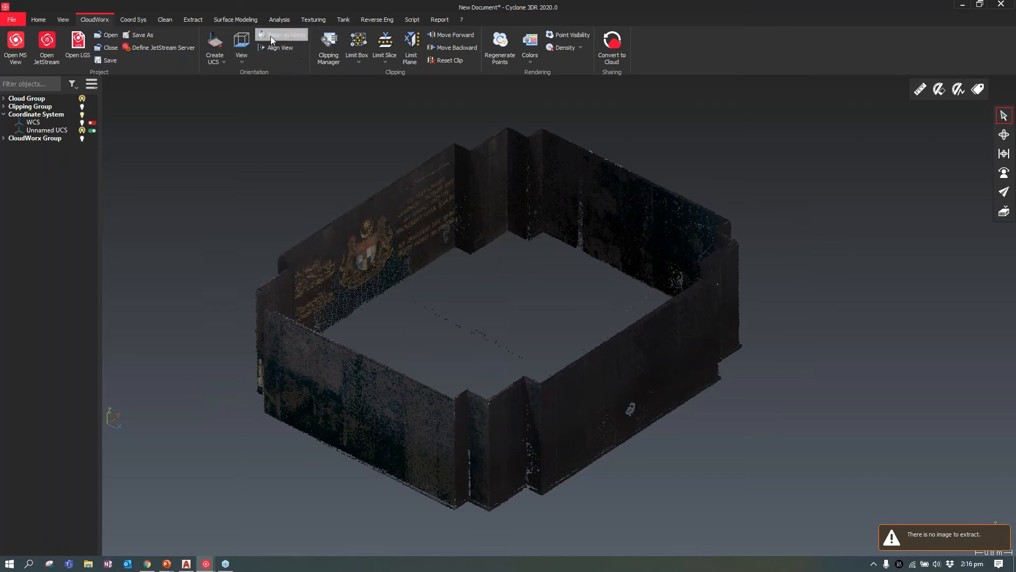
click(196, 20)
click(417, 210)
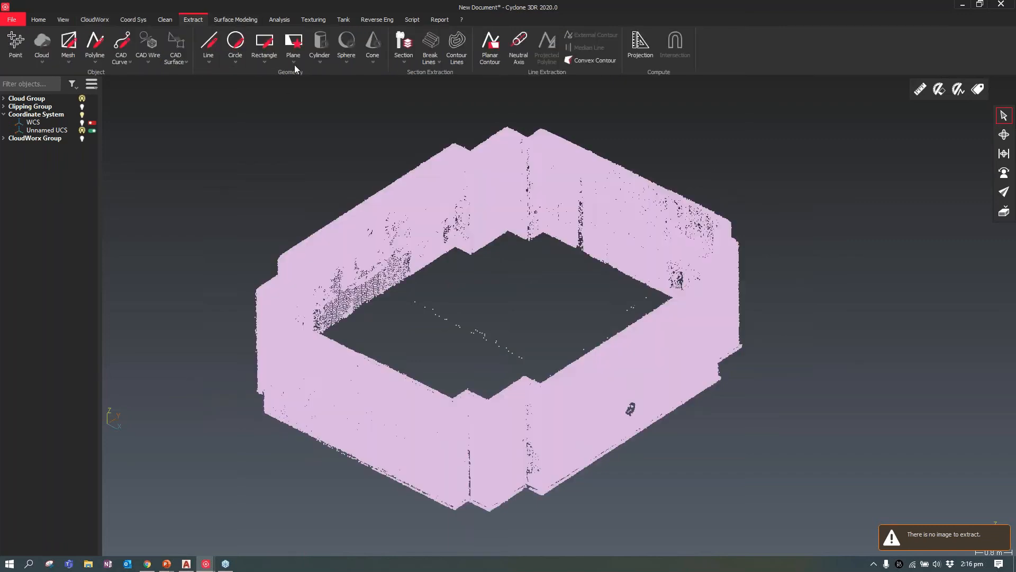
click(236, 20)
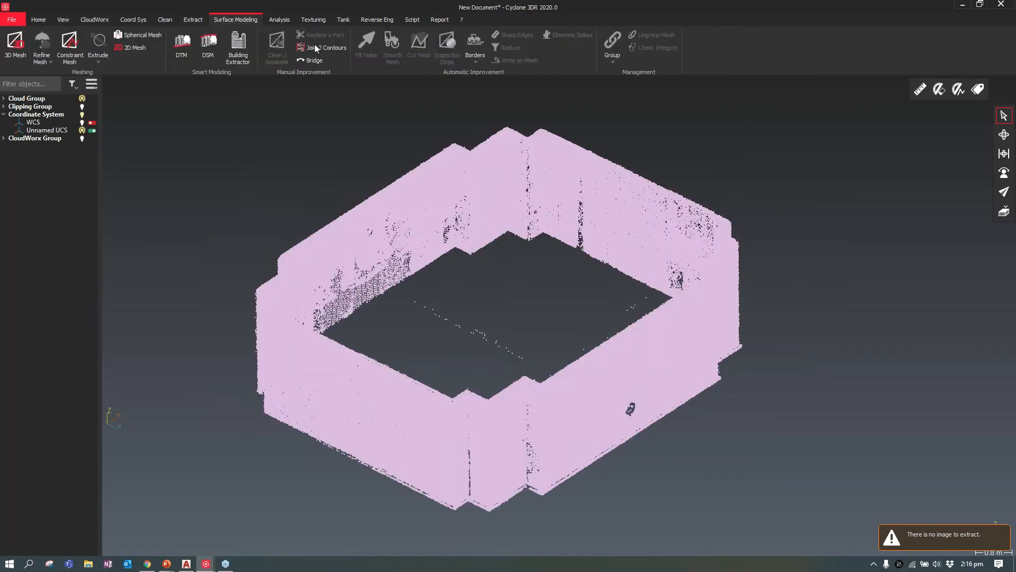
click(240, 61)
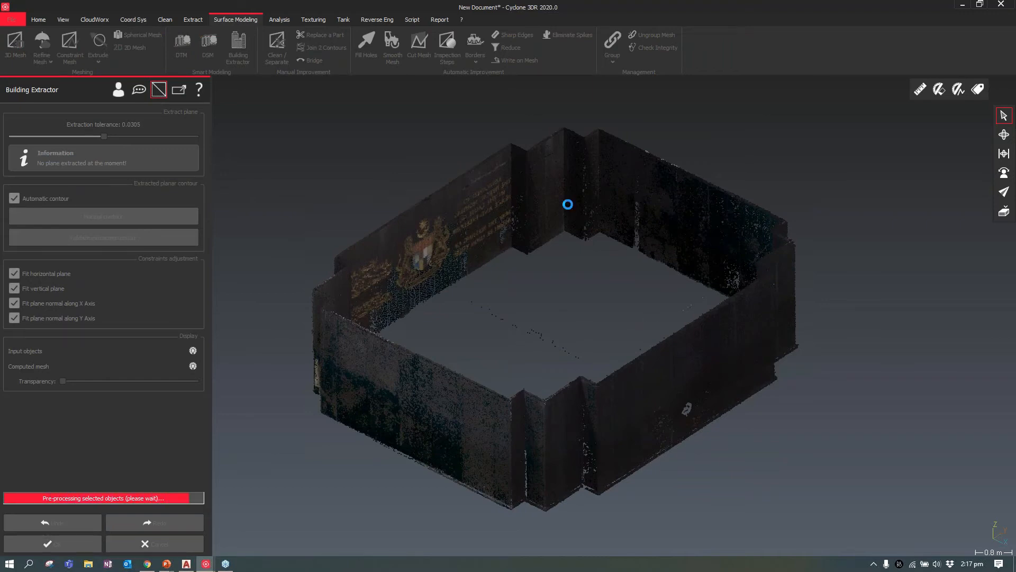
click(665, 386)
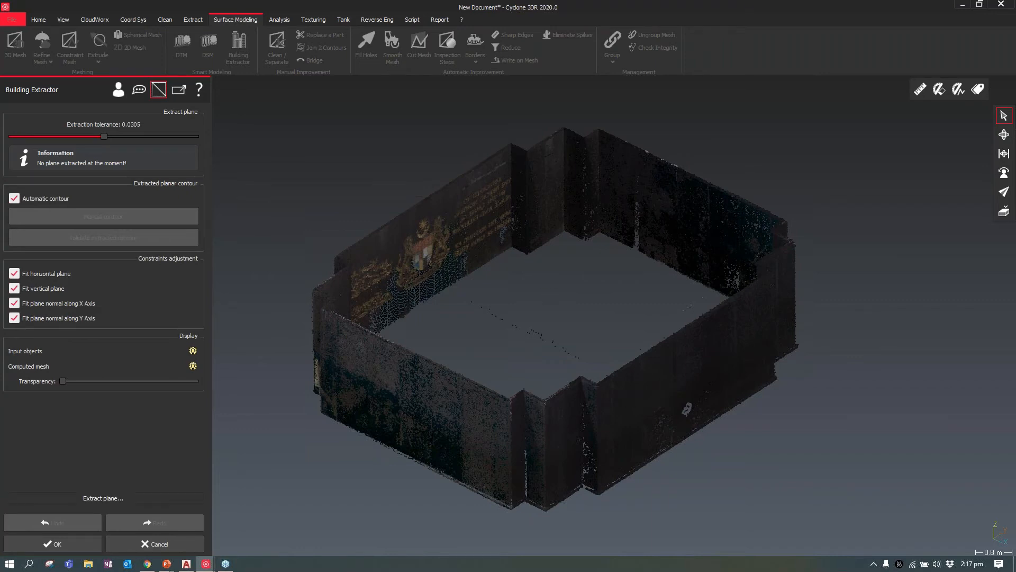
click(586, 415)
click(588, 417)
click(564, 405)
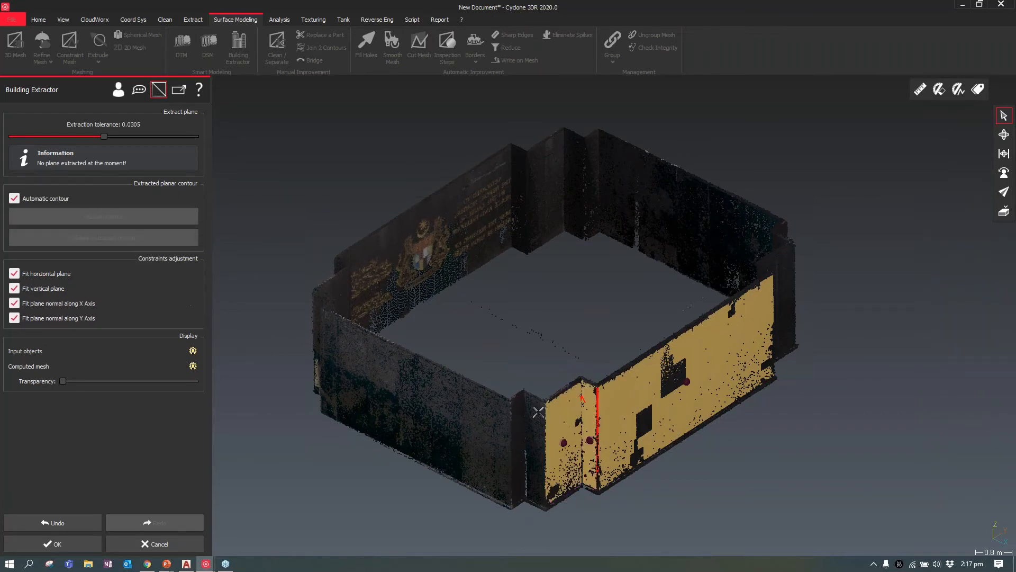
Extract the planes of the second long wall and of the stepped corner leading to the coat-of-arms wall, with automatic contours
click(483, 403)
click(483, 402)
key(Return)
drag(427, 411, 550, 418)
scroll(482, 407, up, 2)
click(483, 406)
click(470, 393)
click(442, 397)
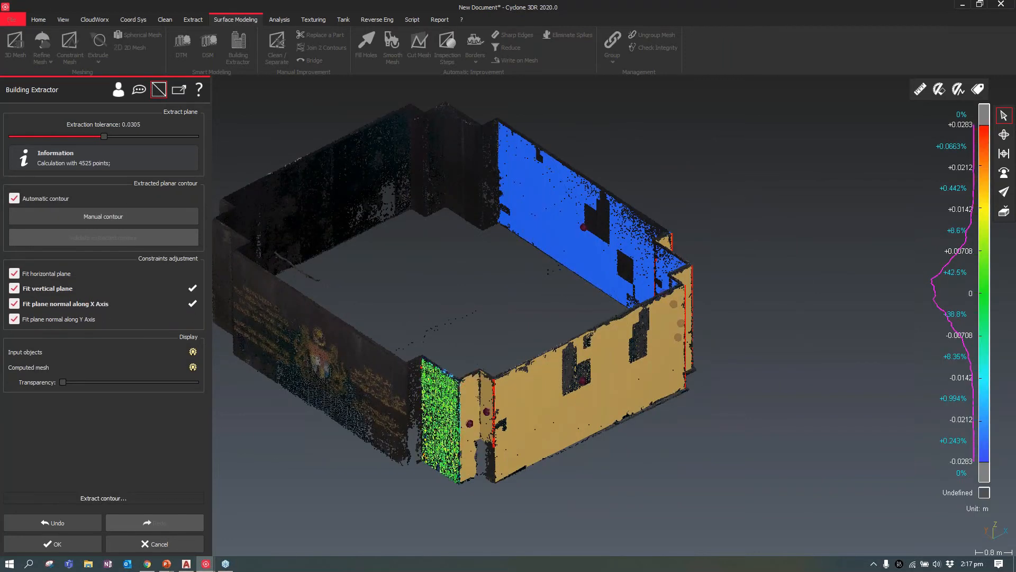
click(412, 394)
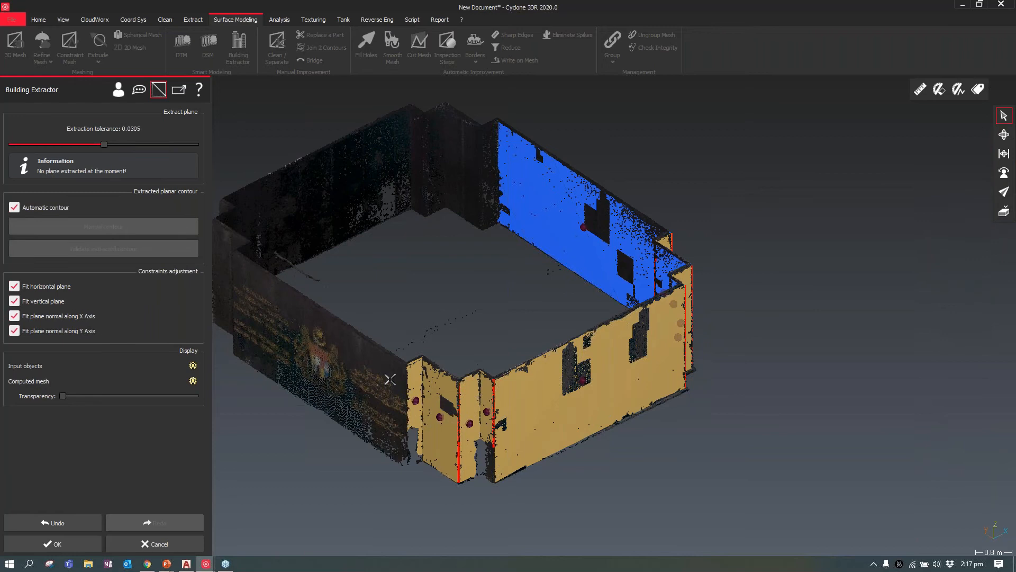
Extract and validate the plane of the wall bearing the coat of arms
click(390, 379)
middle_drag(508, 384, 673, 383)
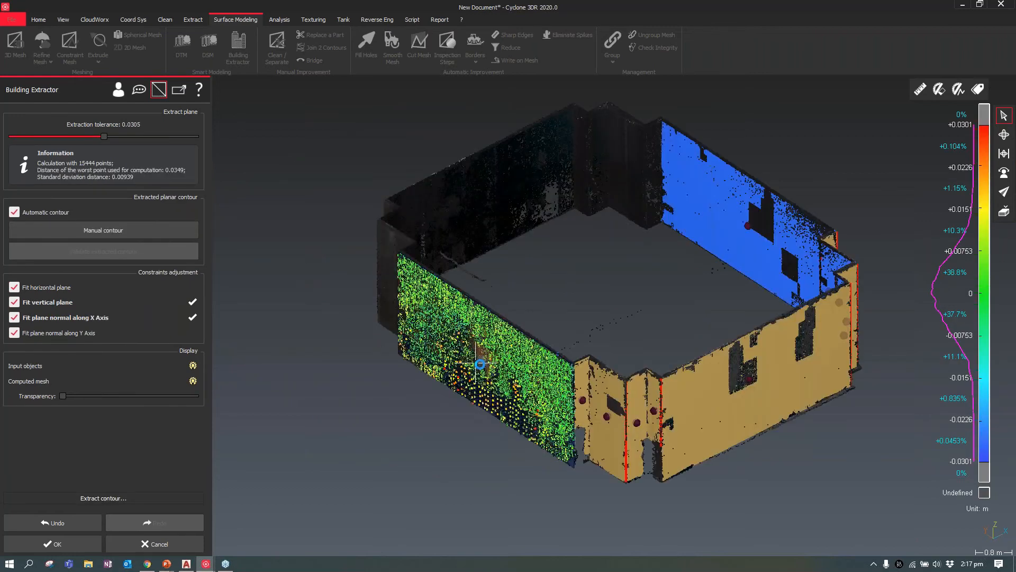
drag(480, 365, 654, 337)
key(Return)
Extract and validate the stepped corner faces beyond the coat-of-arms wall
scroll(282, 356, up, 3)
click(433, 383)
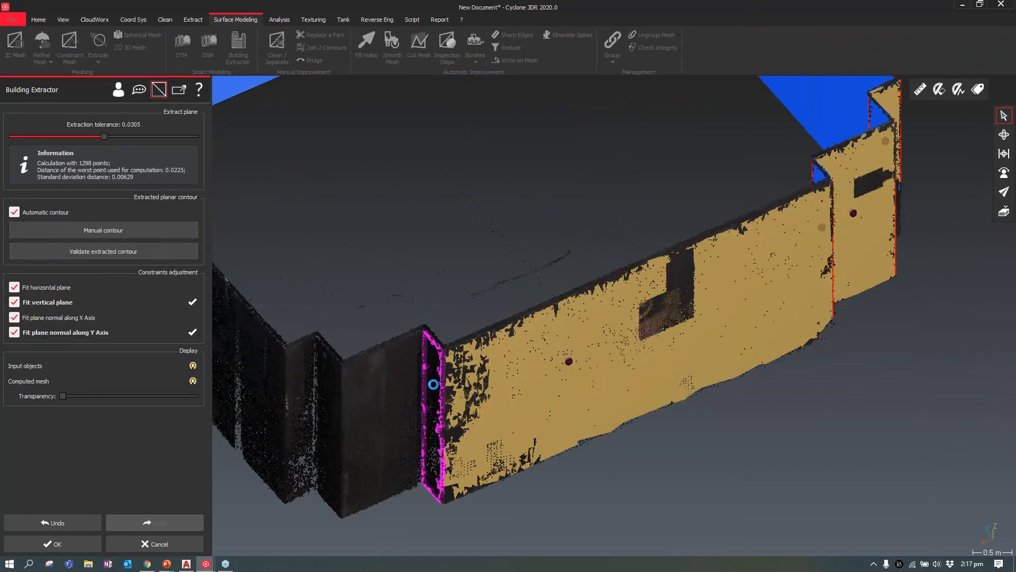
key(Return)
click(418, 375)
key(Return)
scroll(457, 382, down, 4)
drag(457, 383, 503, 376)
scroll(458, 358, up, 3)
click(458, 358)
key(Return)
Extract the last long wall and the final corner's stepped faces, validating each plane to close the pedestal outline
drag(444, 352, 630, 291)
scroll(589, 310, up, 2)
click(590, 311)
key(Return)
click(465, 381)
key(Return)
click(447, 335)
key(Return)
click(422, 333)
key(Return)
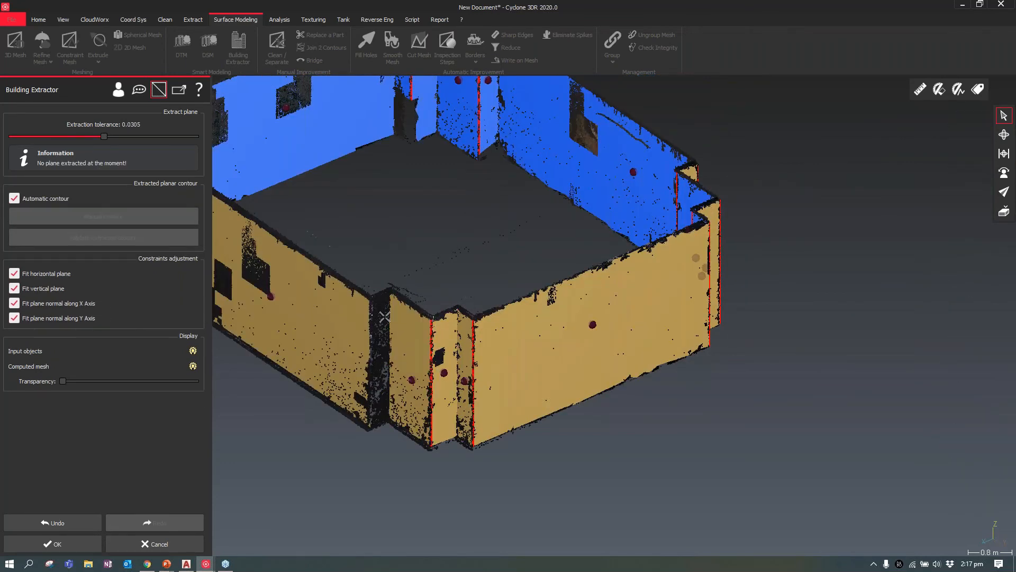
click(385, 317)
key(Return)
Accept the Building Extractor result to create the pedestal's wall mesh, keeping the display transparency at its minimum
scroll(753, 345, down, 5)
scroll(549, 264, up, 4)
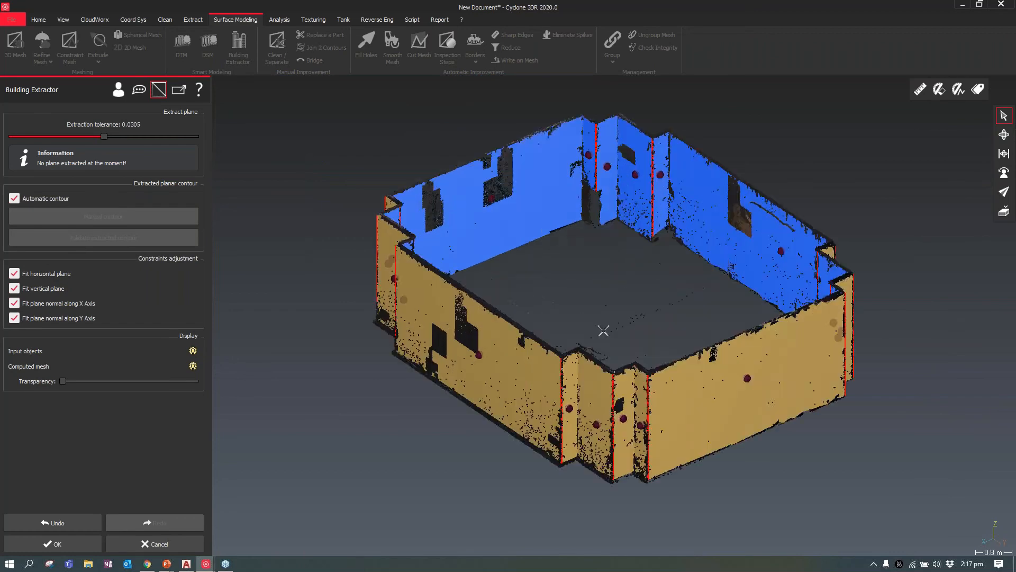
scroll(603, 330, up, 2)
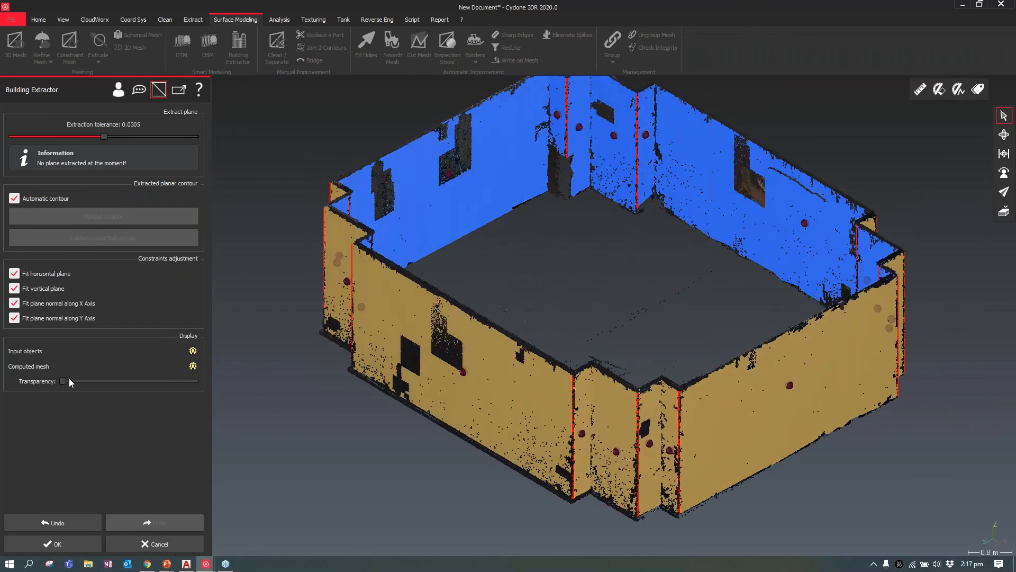
mouse_move(69, 380)
mouse_down()
mouse_move(115, 380)
mouse_move(113, 398)
mouse_move(201, 389)
mouse_move(62, 383)
mouse_up()
click(85, 543)
drag(696, 385, 683, 341)
scroll(422, 264, down, 3)
scroll(535, 323, up, 5)
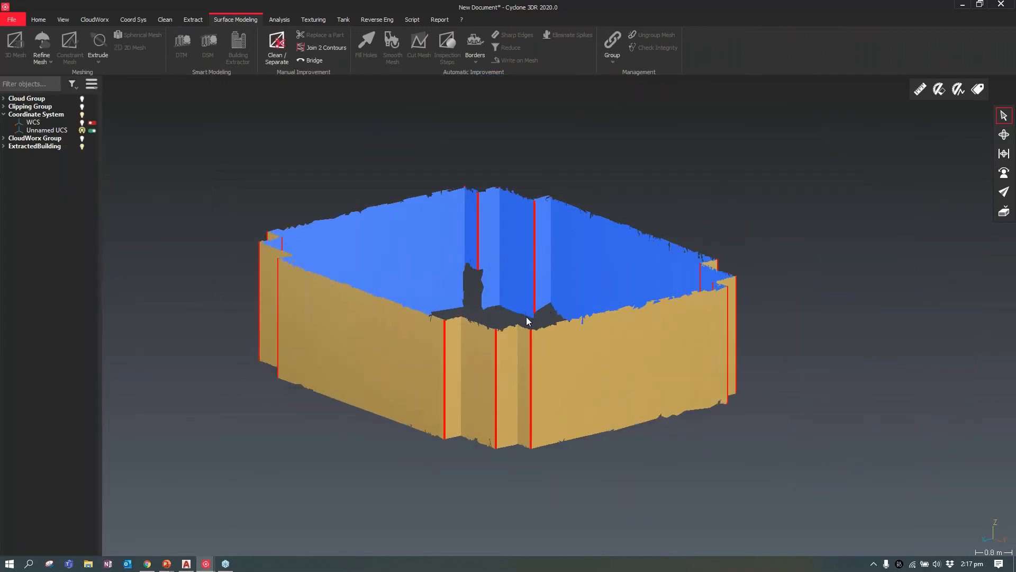
Measure the surface area of the extracted wall mesh and close the measurement without saving a label
click(612, 373)
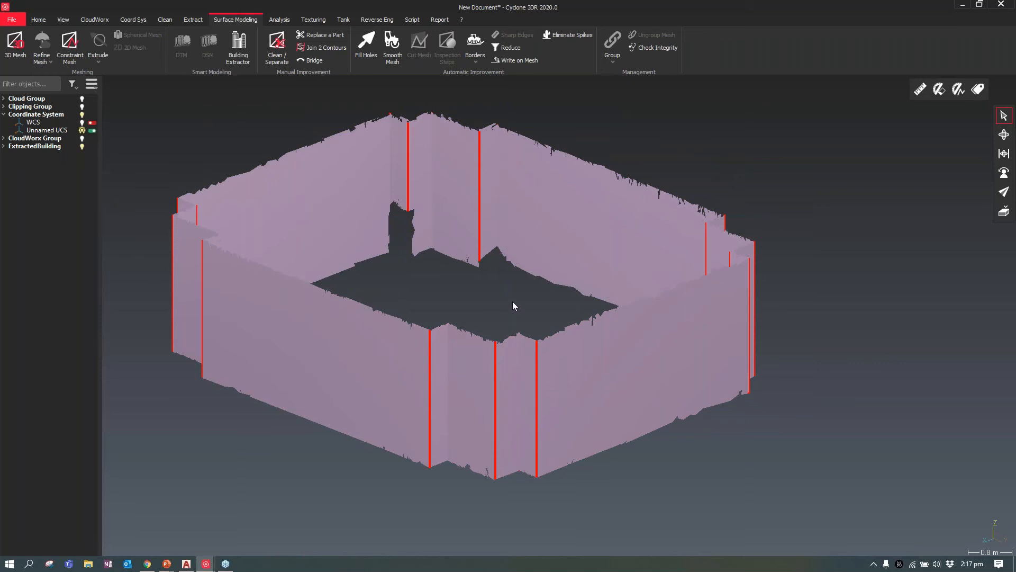
click(496, 304)
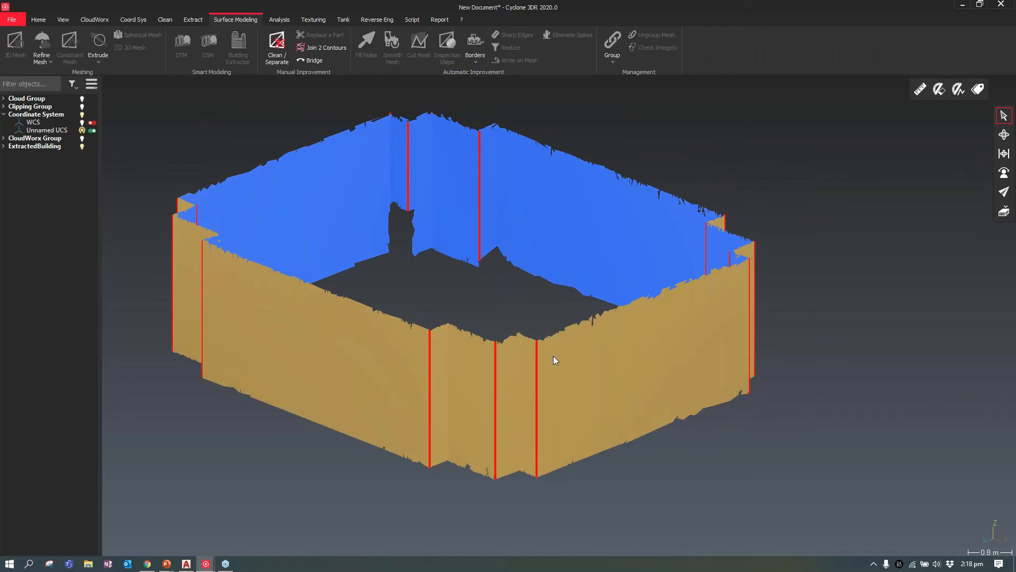
click(279, 20)
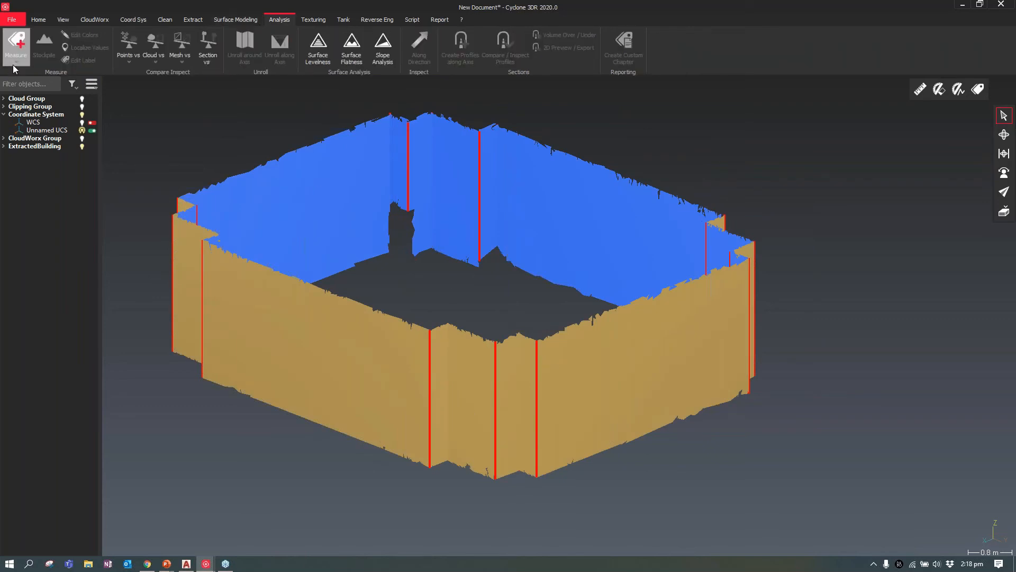
click(14, 62)
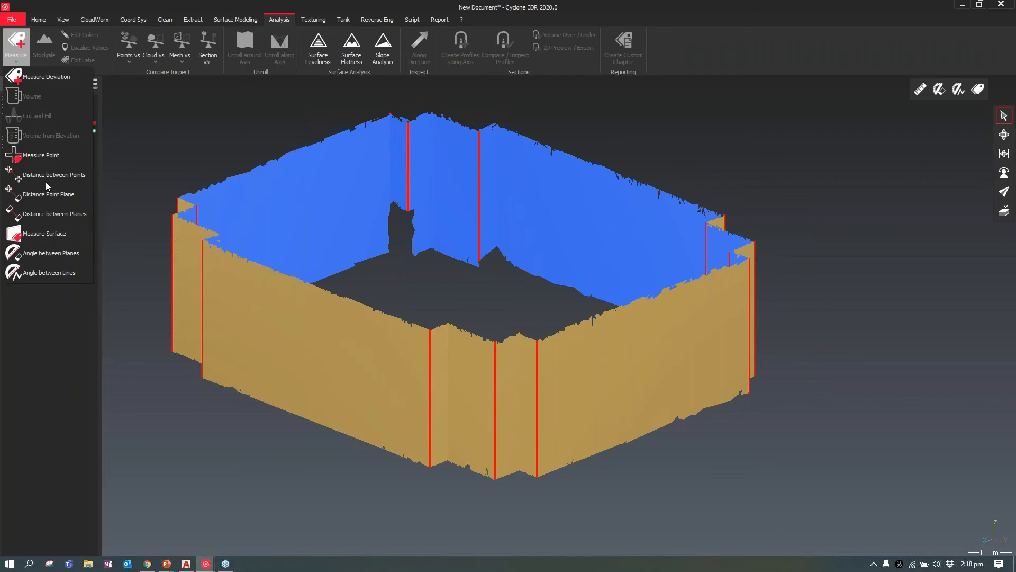
click(46, 234)
click(274, 287)
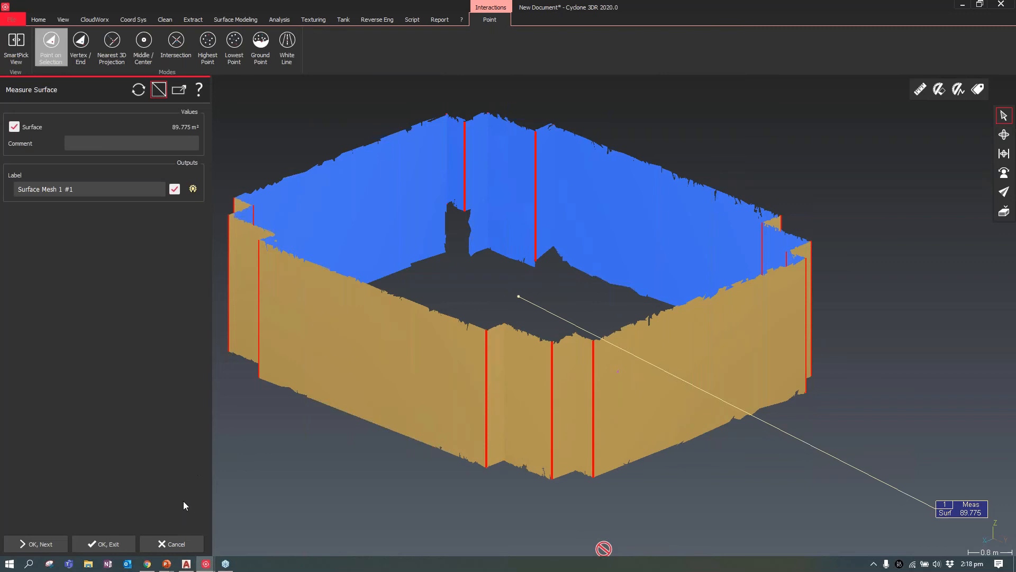
click(181, 543)
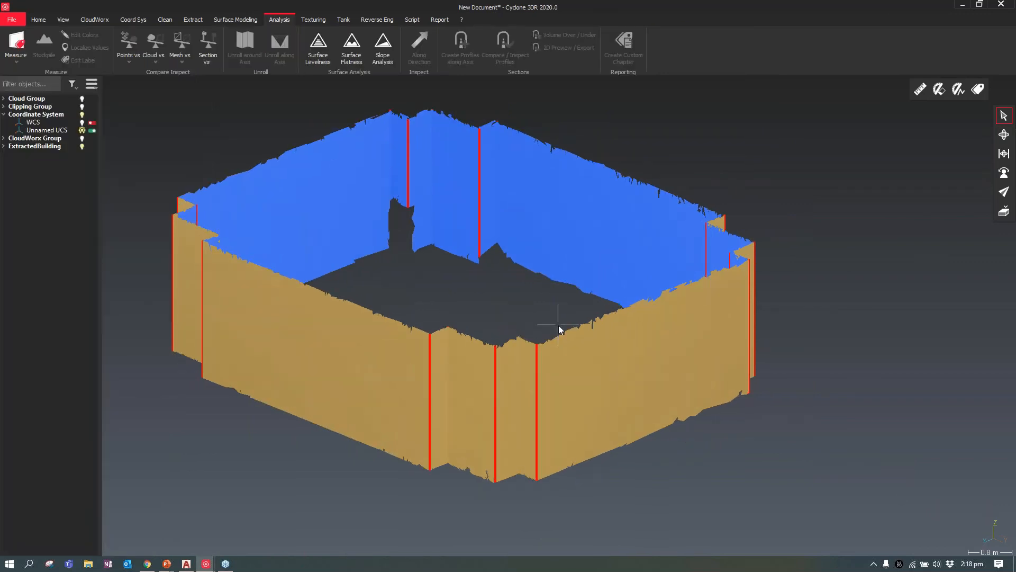
Create planar sections through the extracted wall mesh along the Z axis (0, 0, 1) with a 2 m step and range All over
click(633, 363)
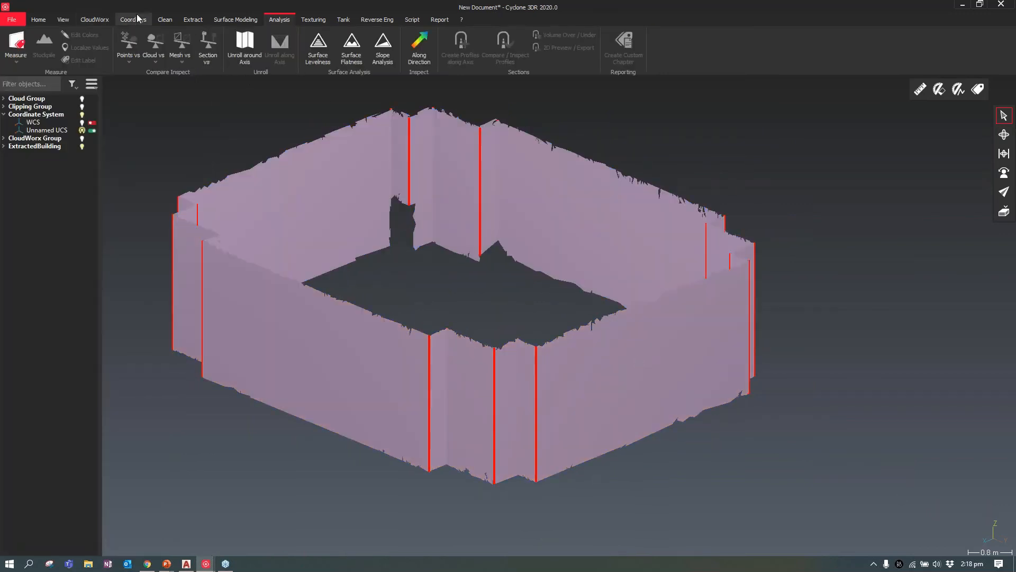
click(190, 19)
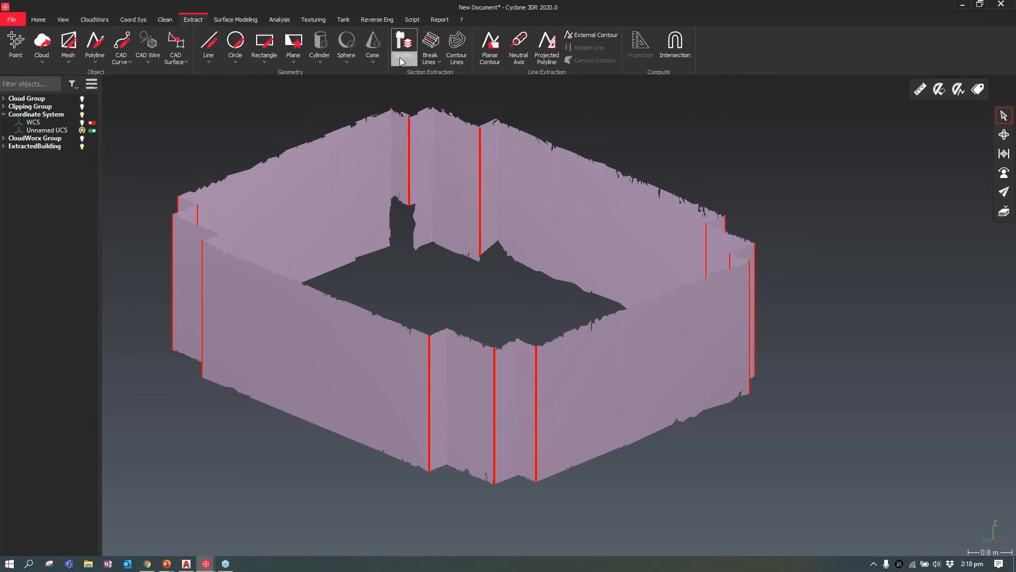
click(400, 57)
click(417, 78)
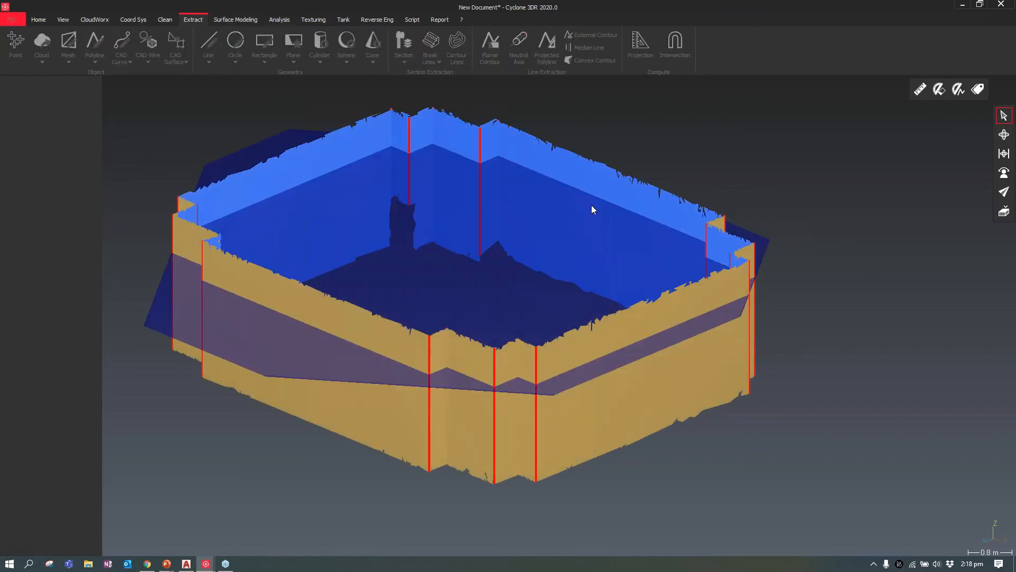
scroll(632, 250, up, 3)
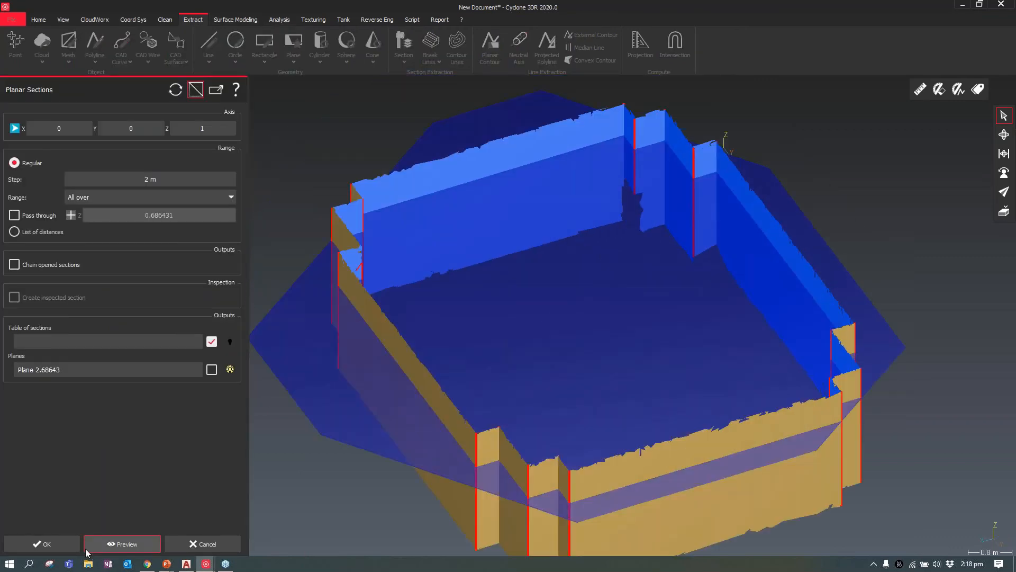
click(42, 544)
scroll(719, 325, down, 3)
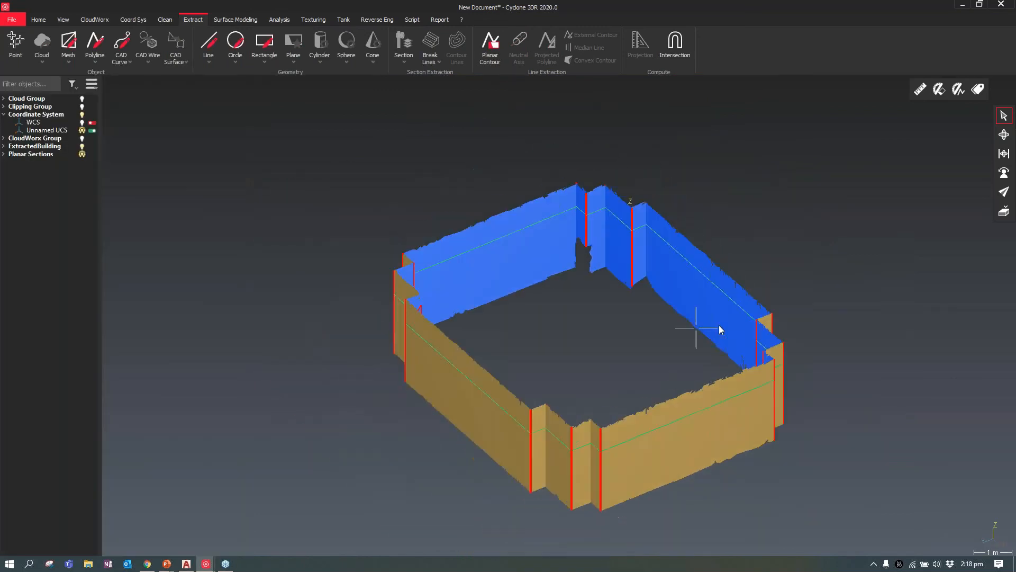
Hide the ExtractedBuilding group's contents and select the pedestal's planar section contour
click(526, 259)
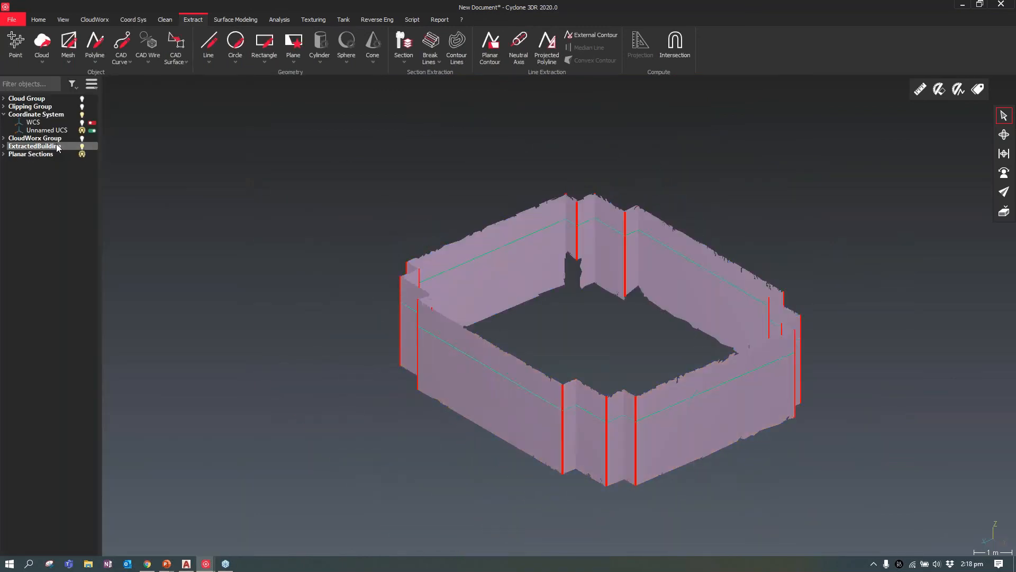
double_click(8, 148)
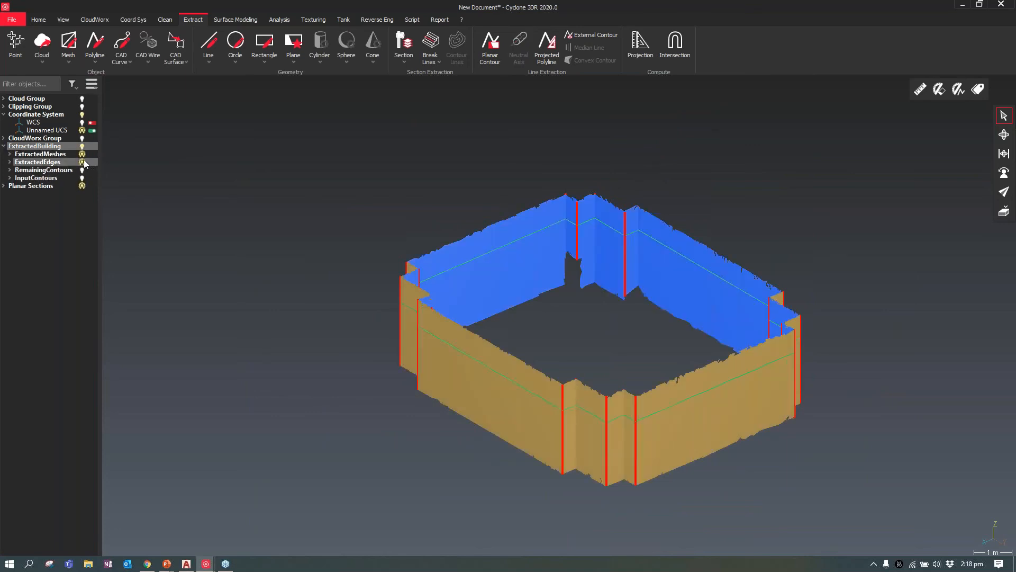
click(82, 154)
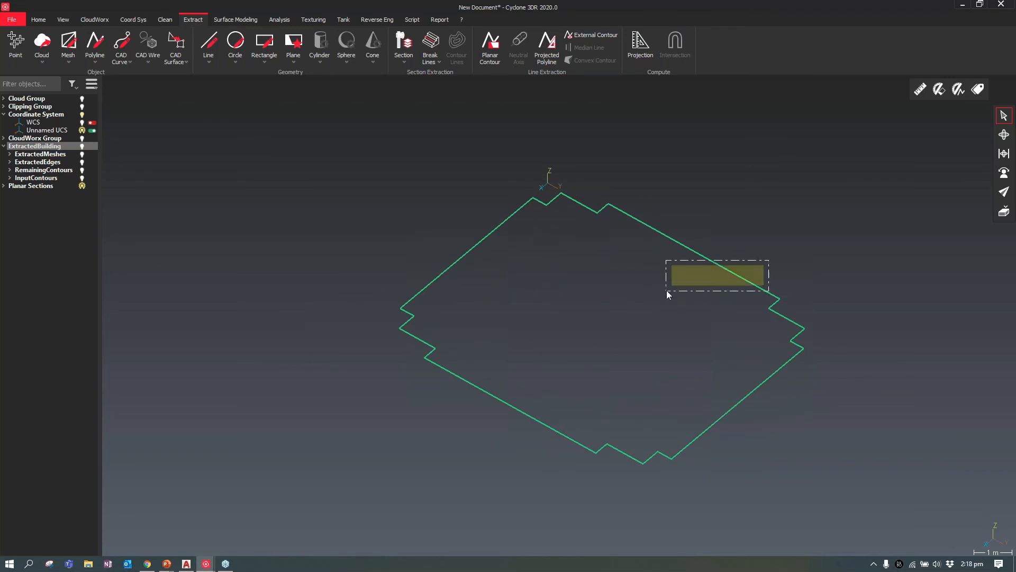
click(696, 263)
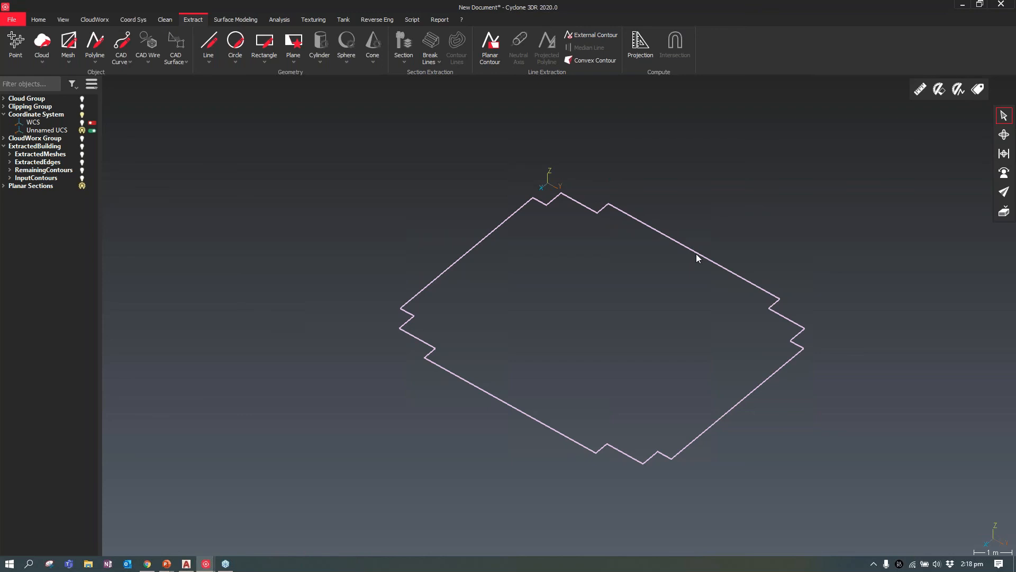
right_click(697, 257)
mouse_move(745, 329)
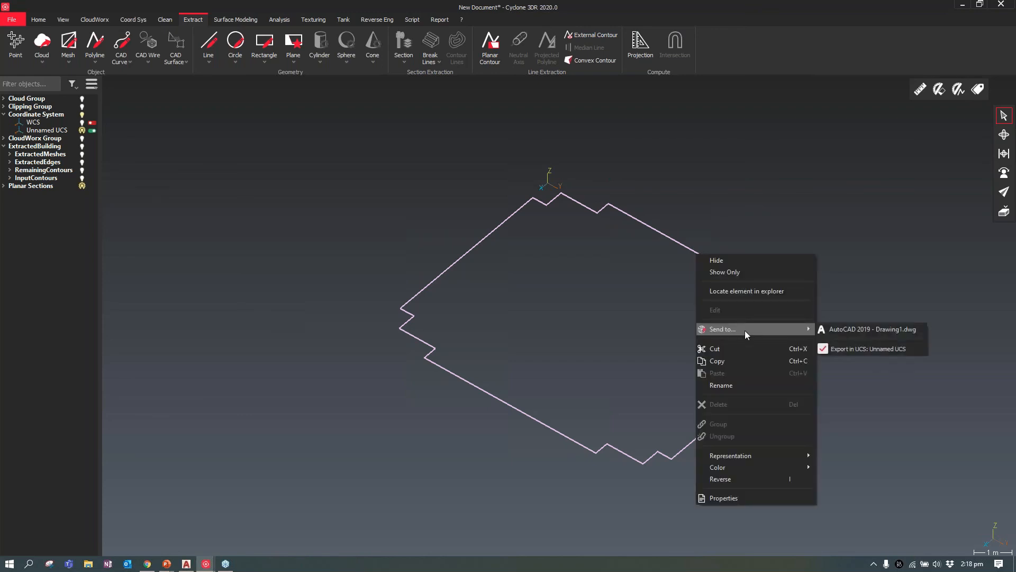
click(624, 311)
click(624, 310)
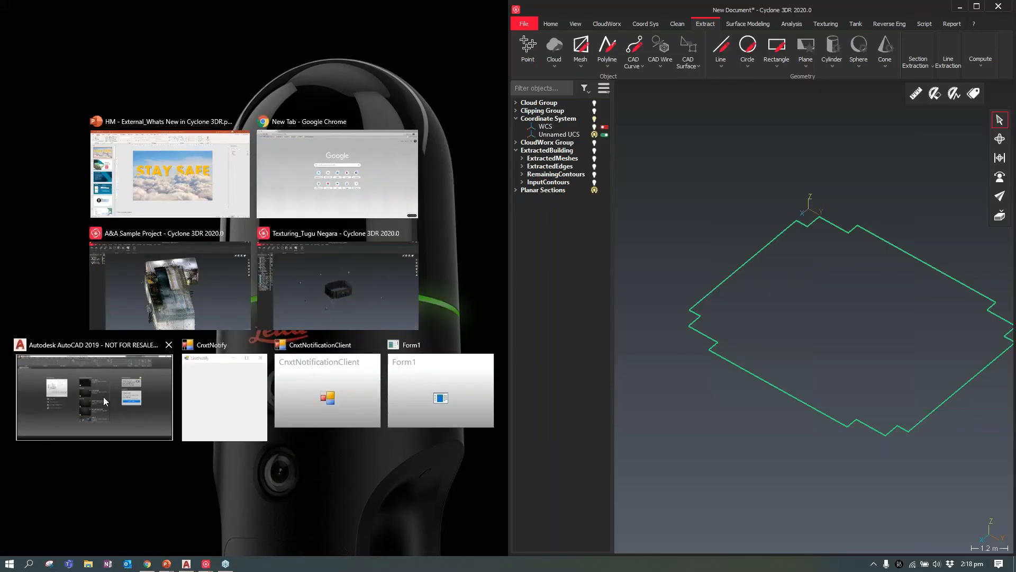
Place AutoCAD side by side with Cyclone 3DR and open the recent Leica Demo template
click(103, 396)
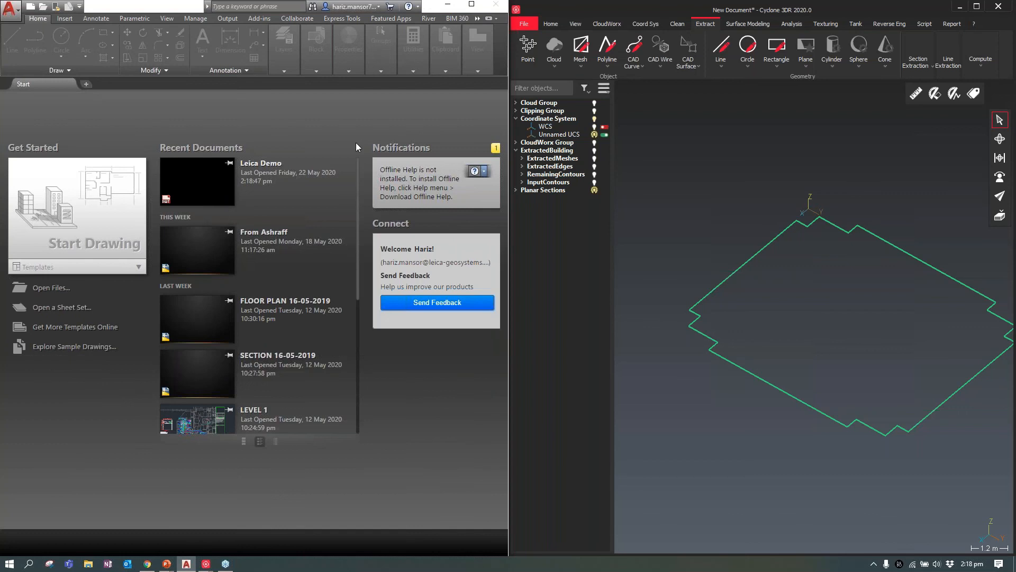
click(295, 170)
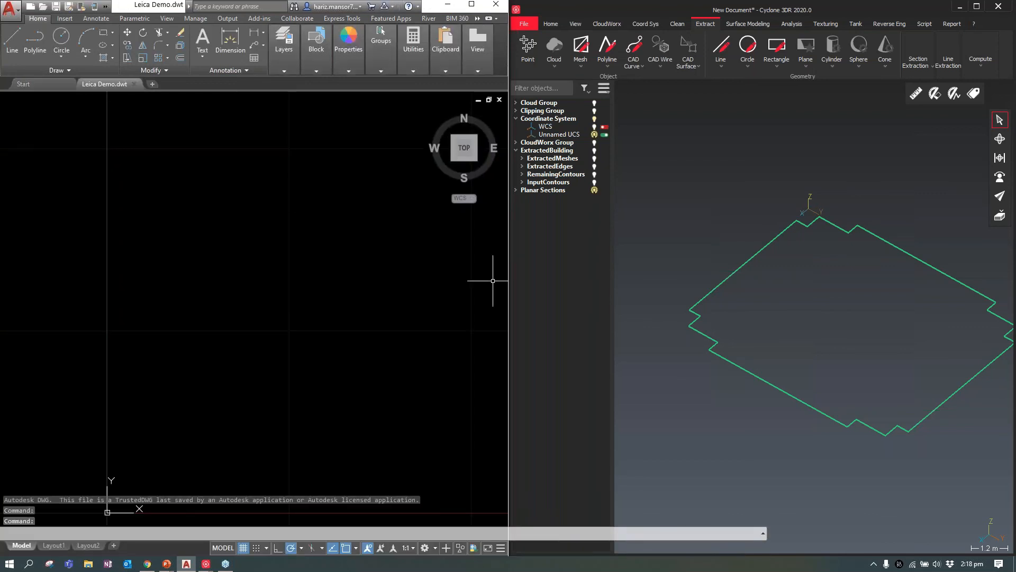
Send the pedestal's planar section contour from Cyclone 3DR to Leica Demo.dwt in AutoCAD 2019, exported in the Unnamed UCS
click(762, 249)
right_click(762, 249)
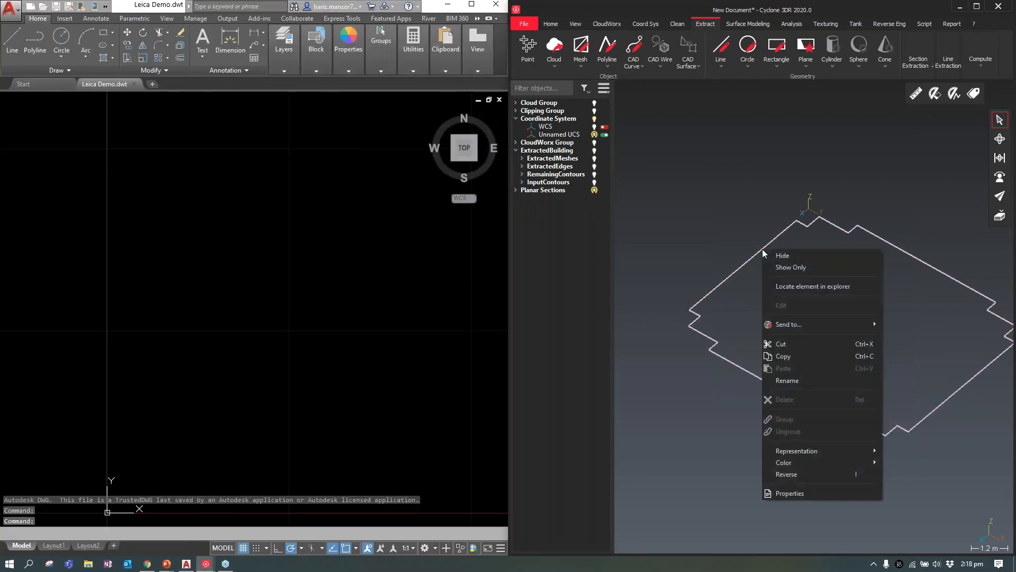
mouse_move(805, 324)
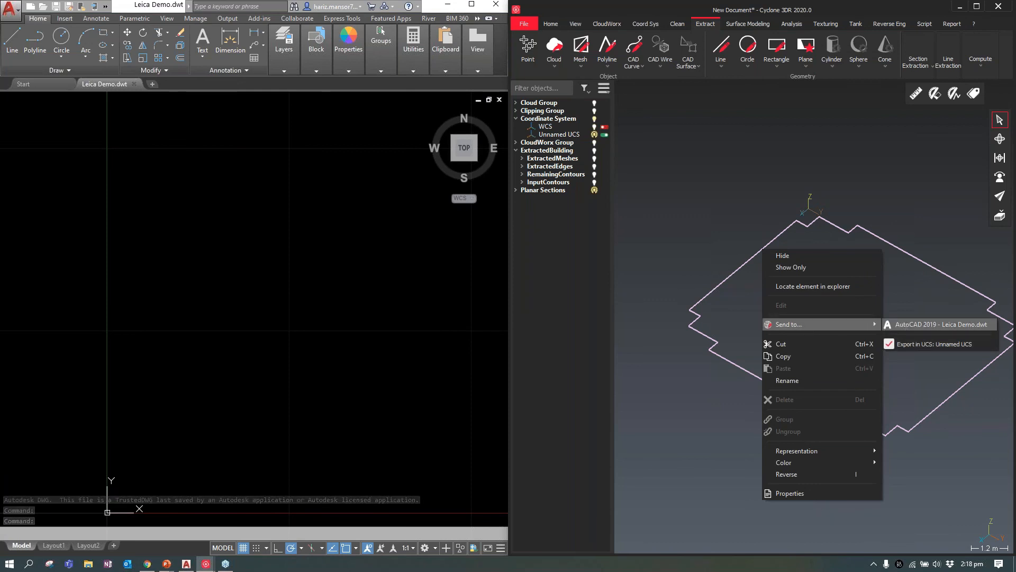
click(936, 323)
scroll(223, 285, down, 3)
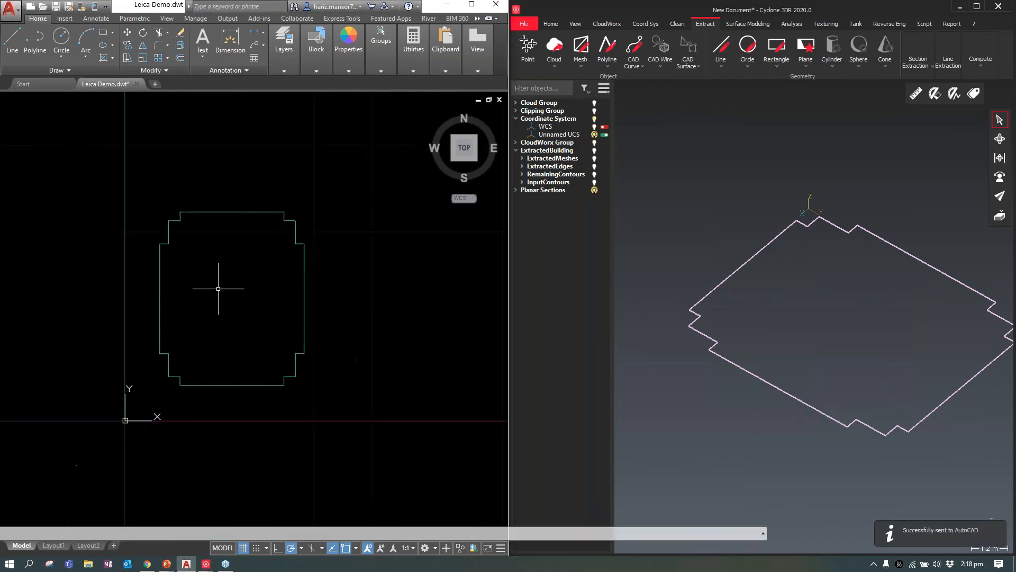
Dimension the upper horizontal edge of the contour in AutoCAD, placing the dimension line above it, and end the command
click(230, 41)
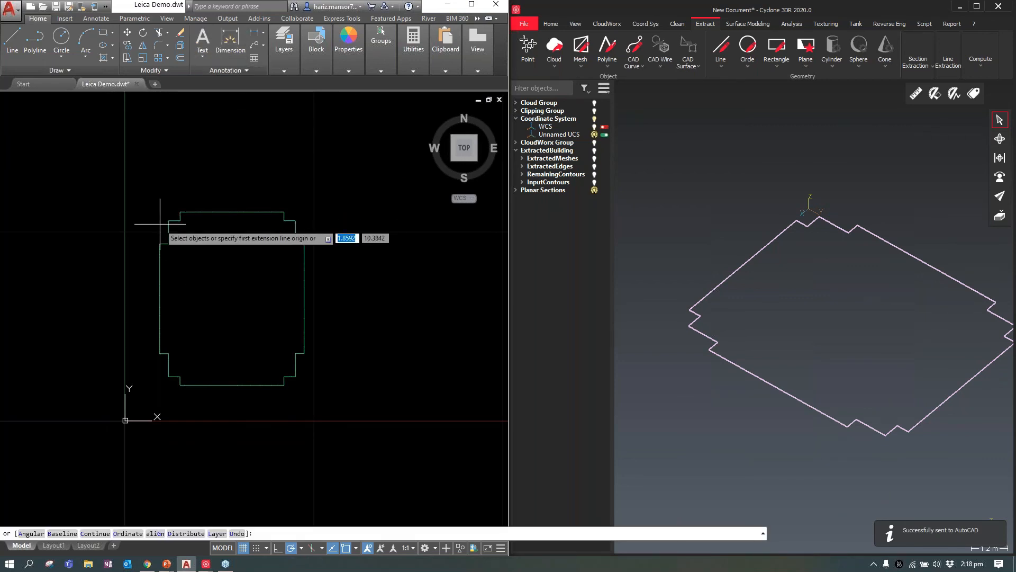
click(180, 211)
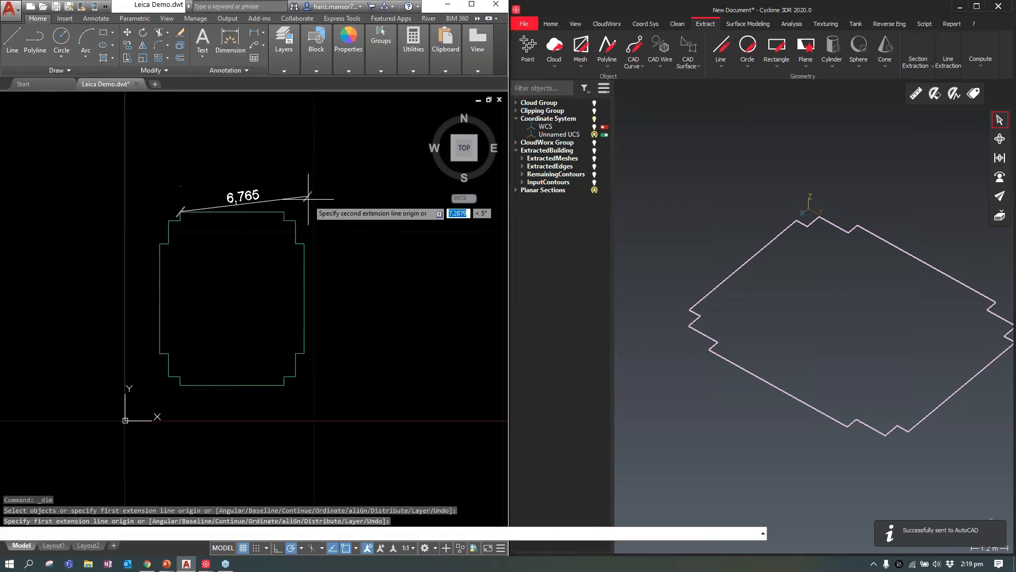
click(283, 212)
click(283, 188)
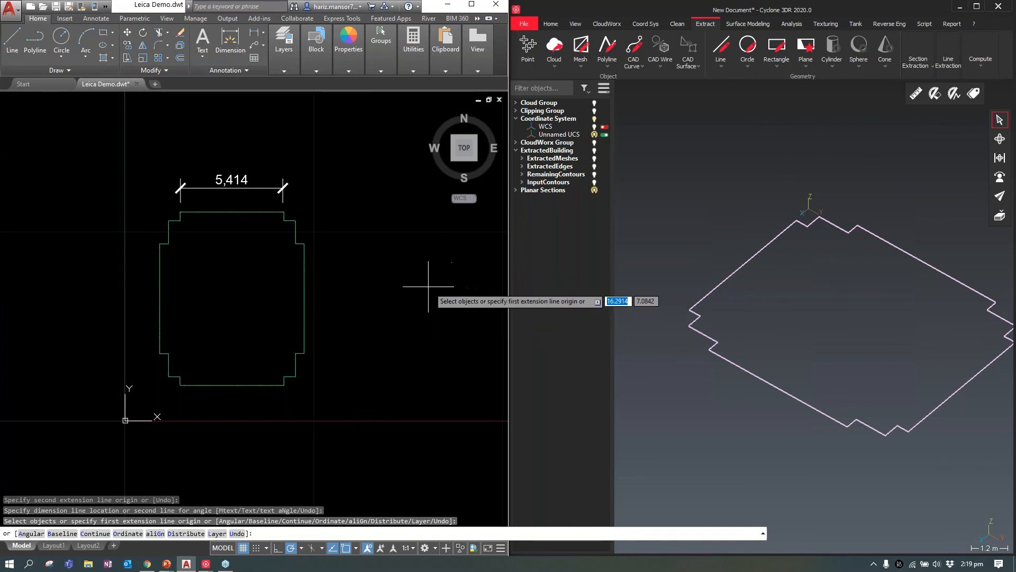
key(Escape)
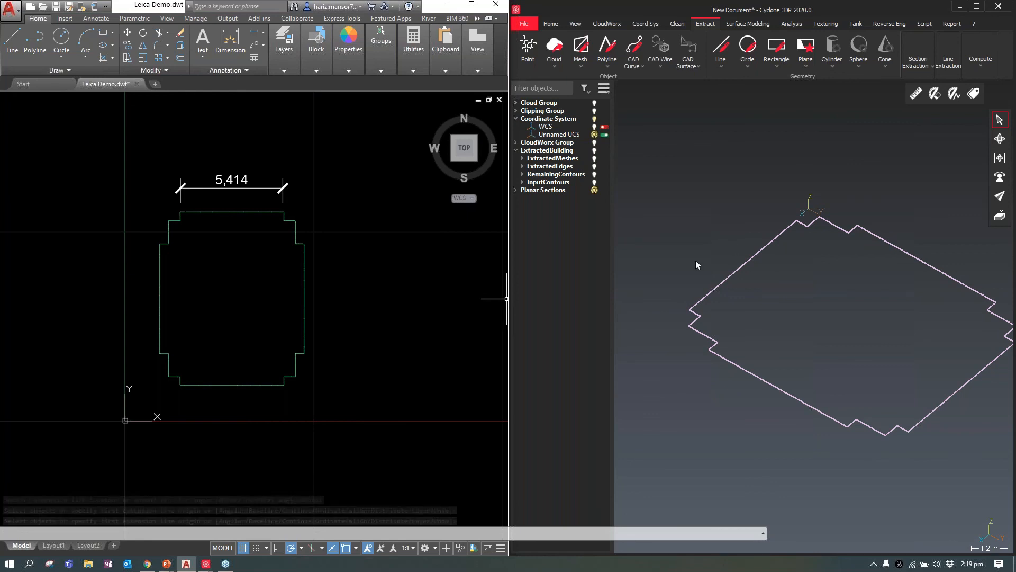
Switch to the PowerPoint slide show of the Cyclone 3DR presentation
key(alt+Tab)
key(Tab)
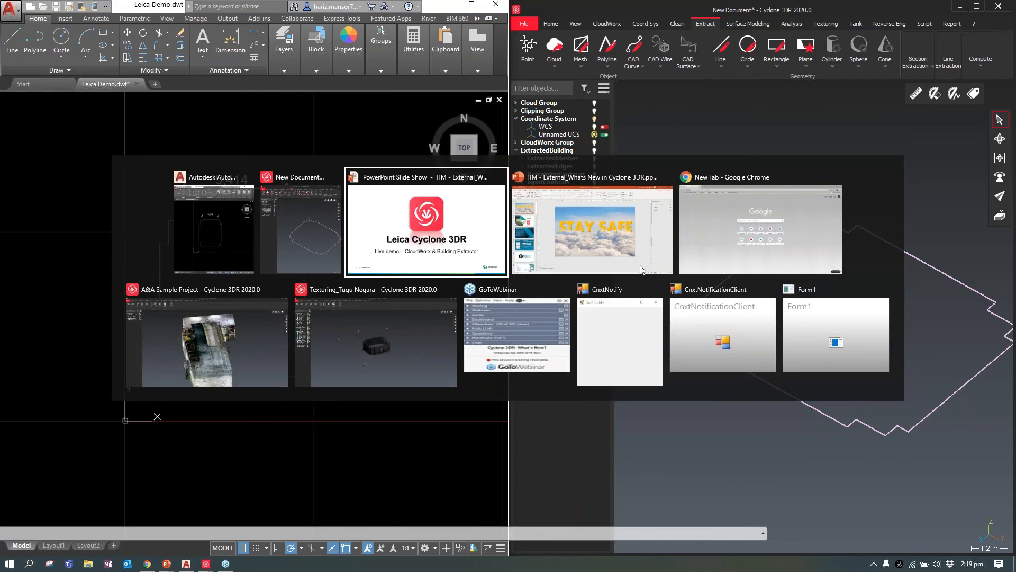